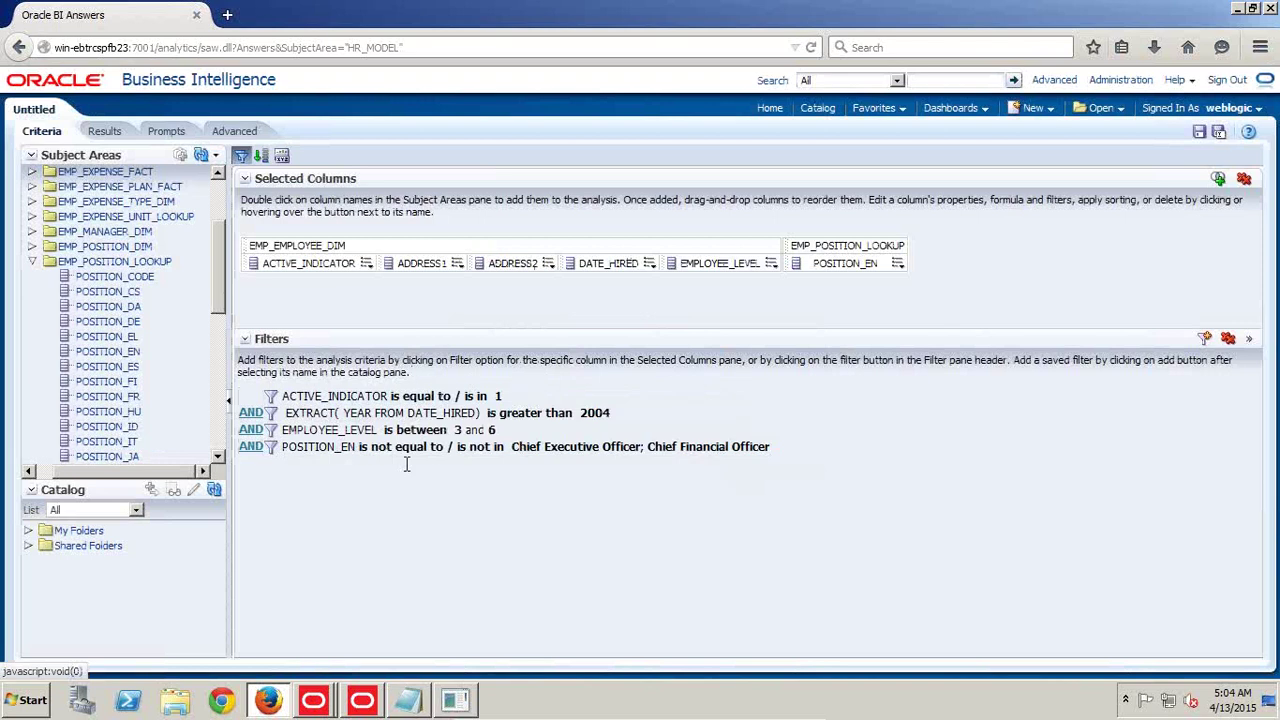
pyautogui.moveTo(670, 715)
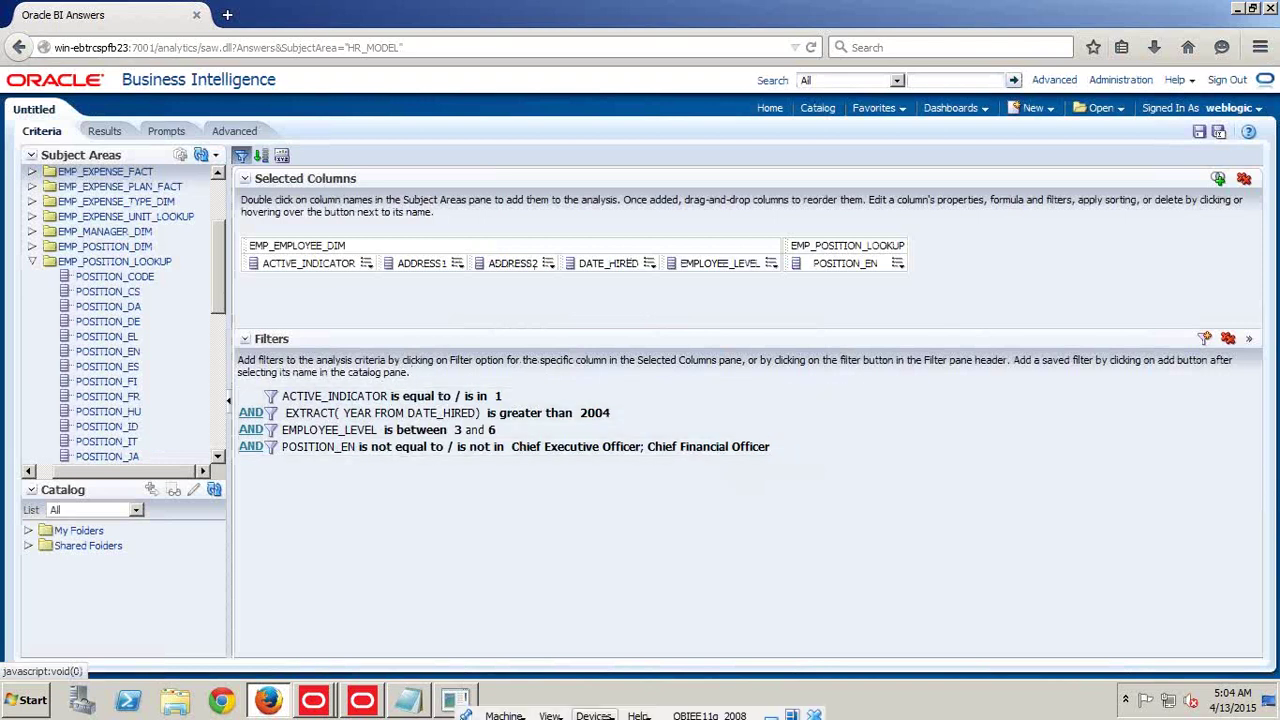
pyautogui.click(770, 711)
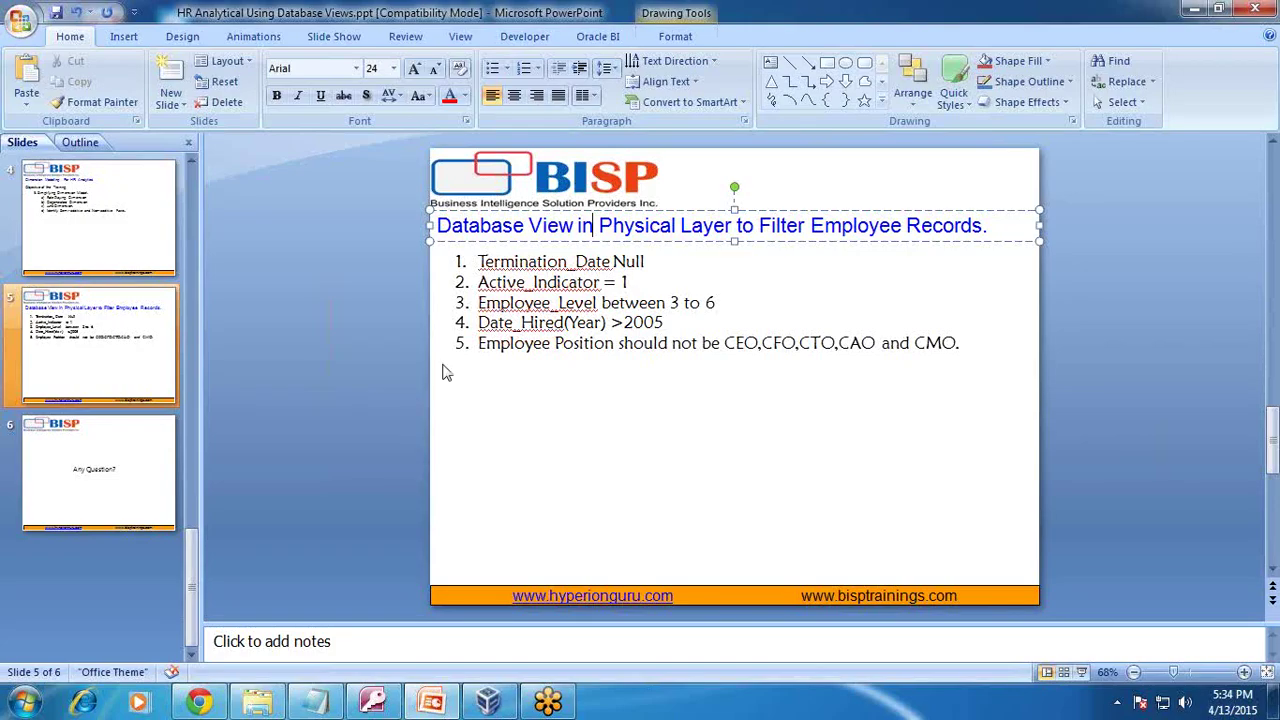
pyautogui.click(488, 703)
# Add the EMP_EMPLOYEE_DIM column TERMINATION_DATE to the analysis's Selected Columns
pyautogui.click(32, 264)
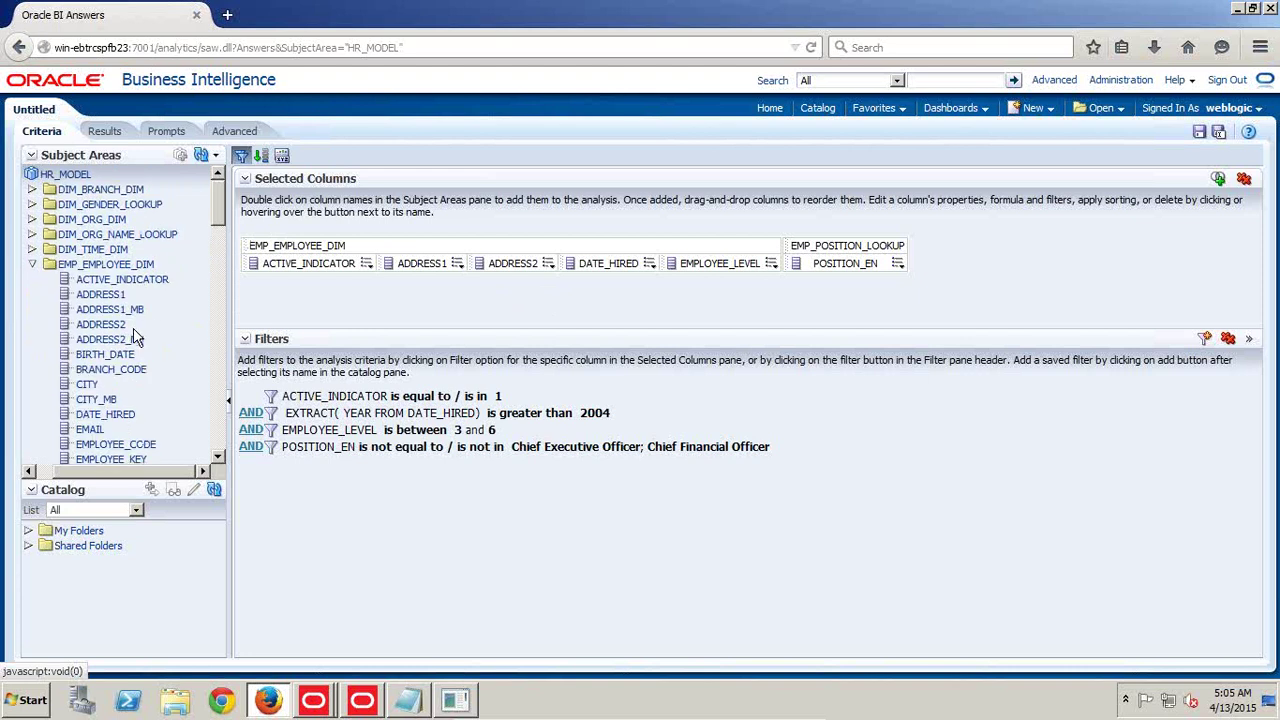
pyautogui.scroll(-15, 135, 345)
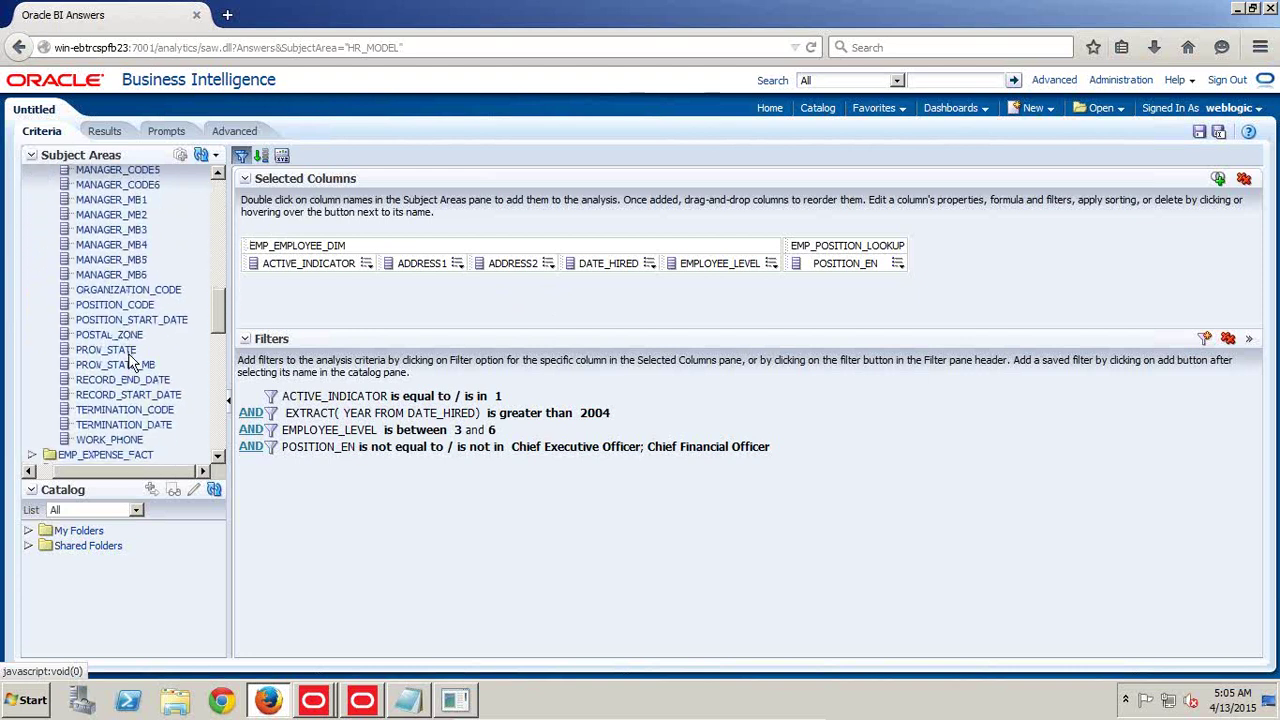
pyautogui.scroll(-3, 130, 362)
pyautogui.moveTo(128, 314); pyautogui.dragTo(420, 300)
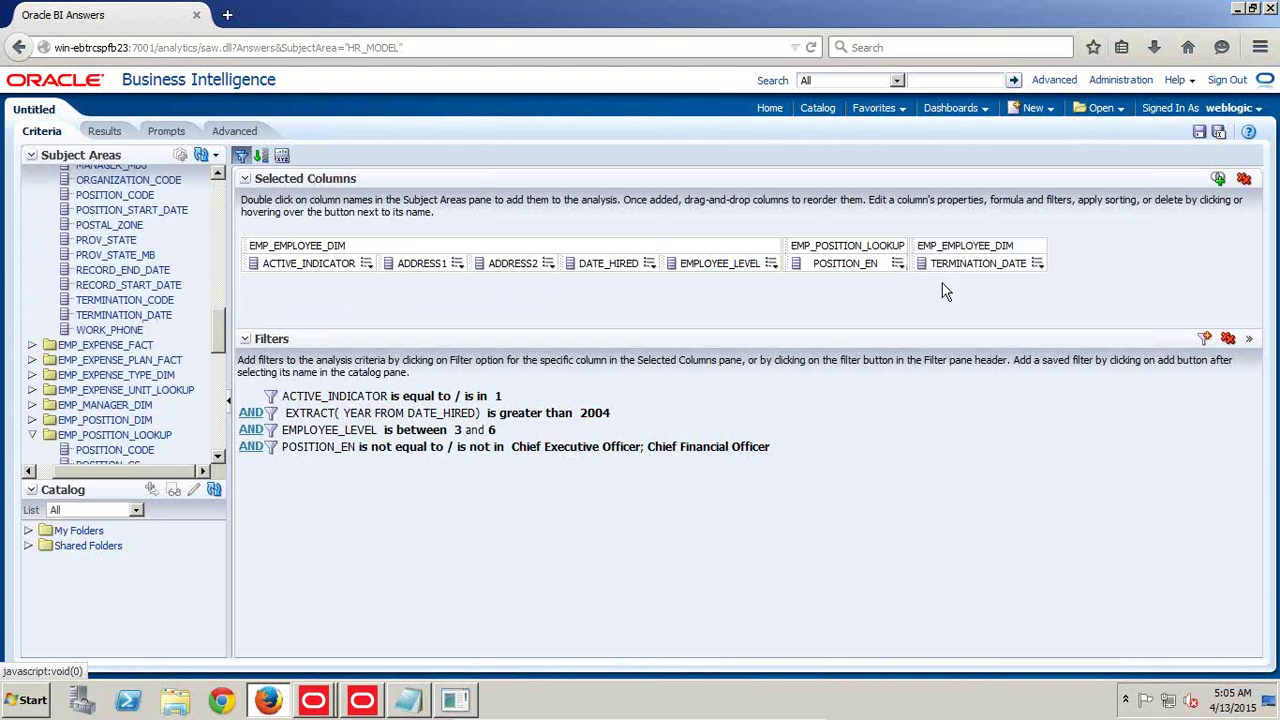
# Filter TERMINATION_DATE with the SQL condition is NULL and show the Results tab
pyautogui.click(1039, 266)
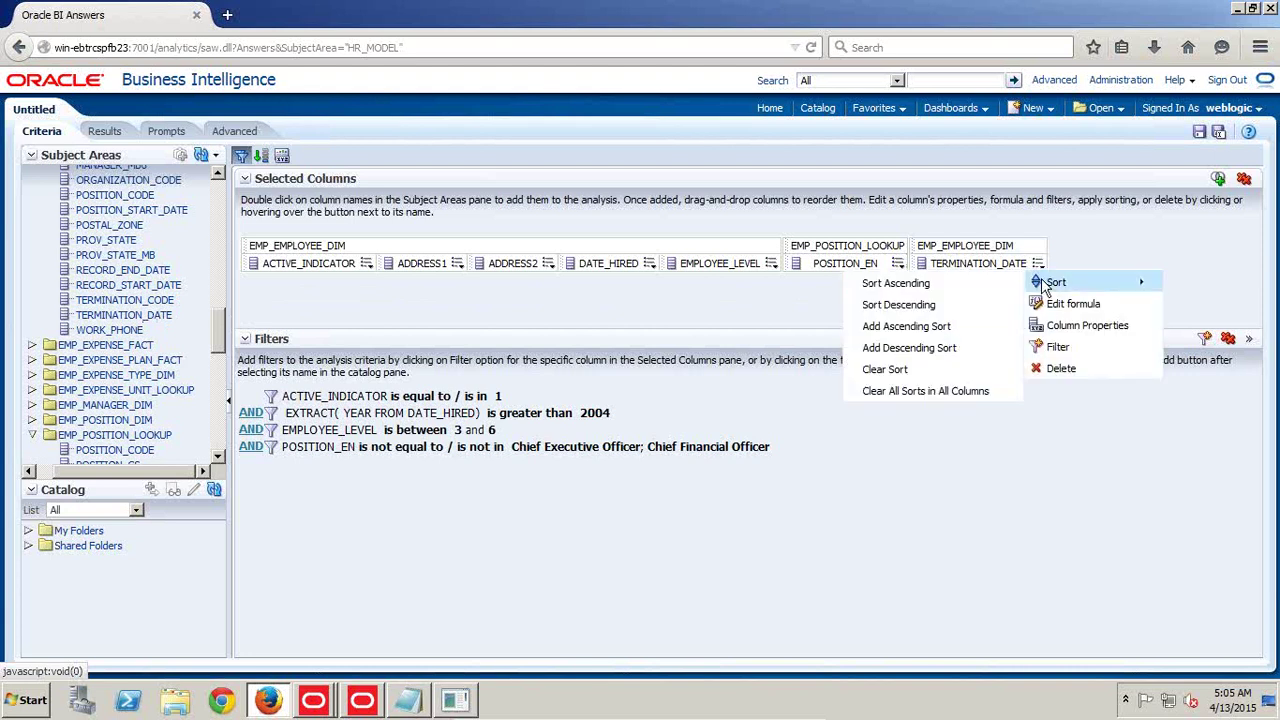
pyautogui.click(1056, 348)
pyautogui.click(466, 376)
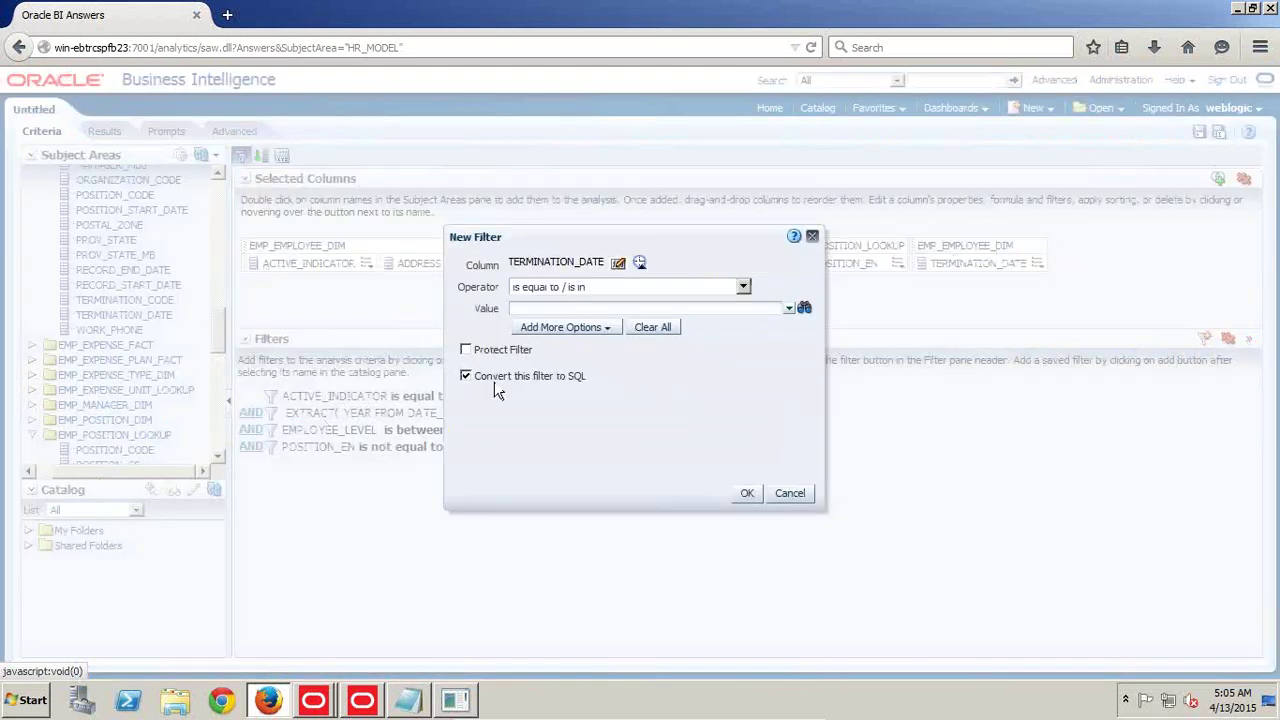
pyautogui.click(747, 493)
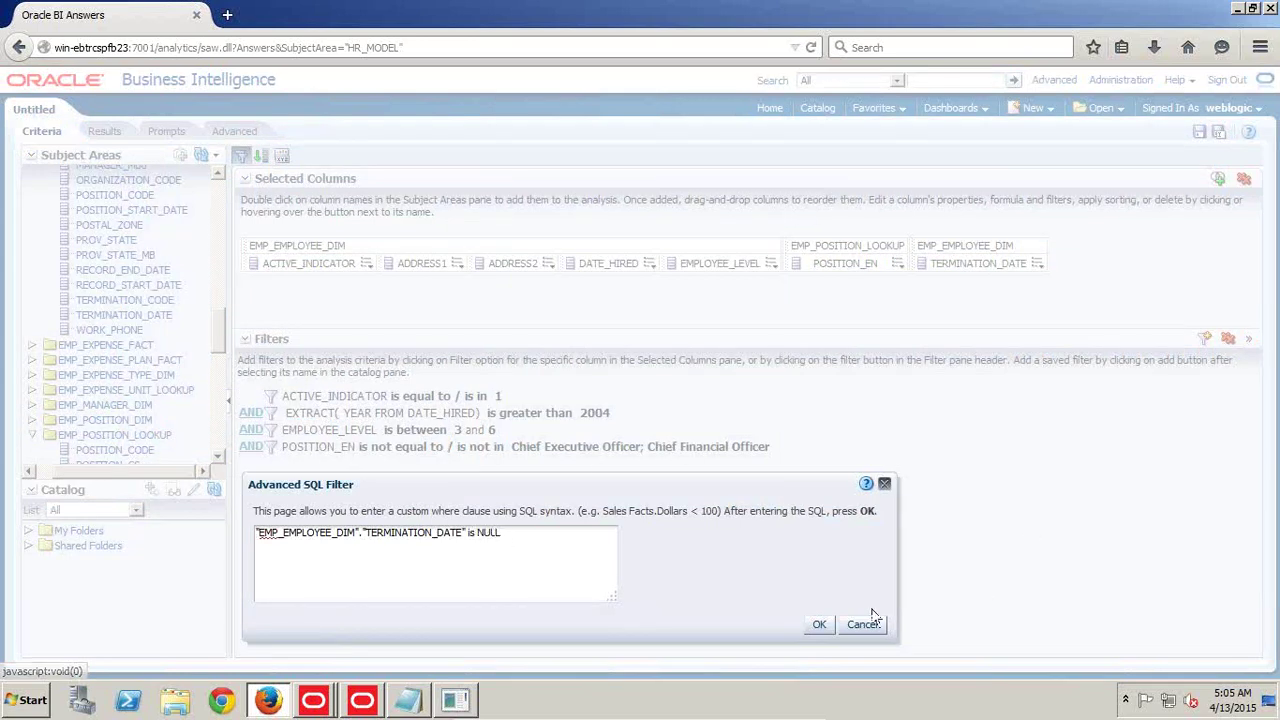
pyautogui.click(822, 622)
pyautogui.click(104, 131)
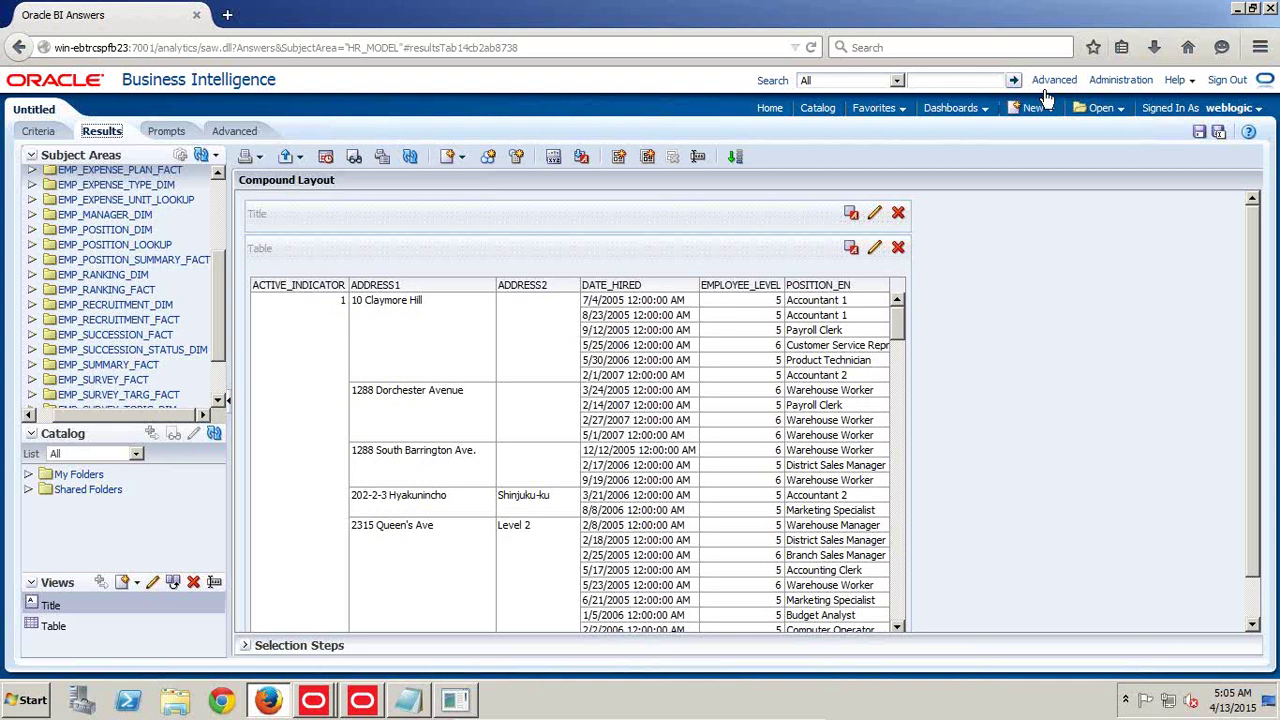
# Leave the unsaved analysis for Administration and open the latest report query's log under Manage Sessions
pyautogui.click(1120, 80)
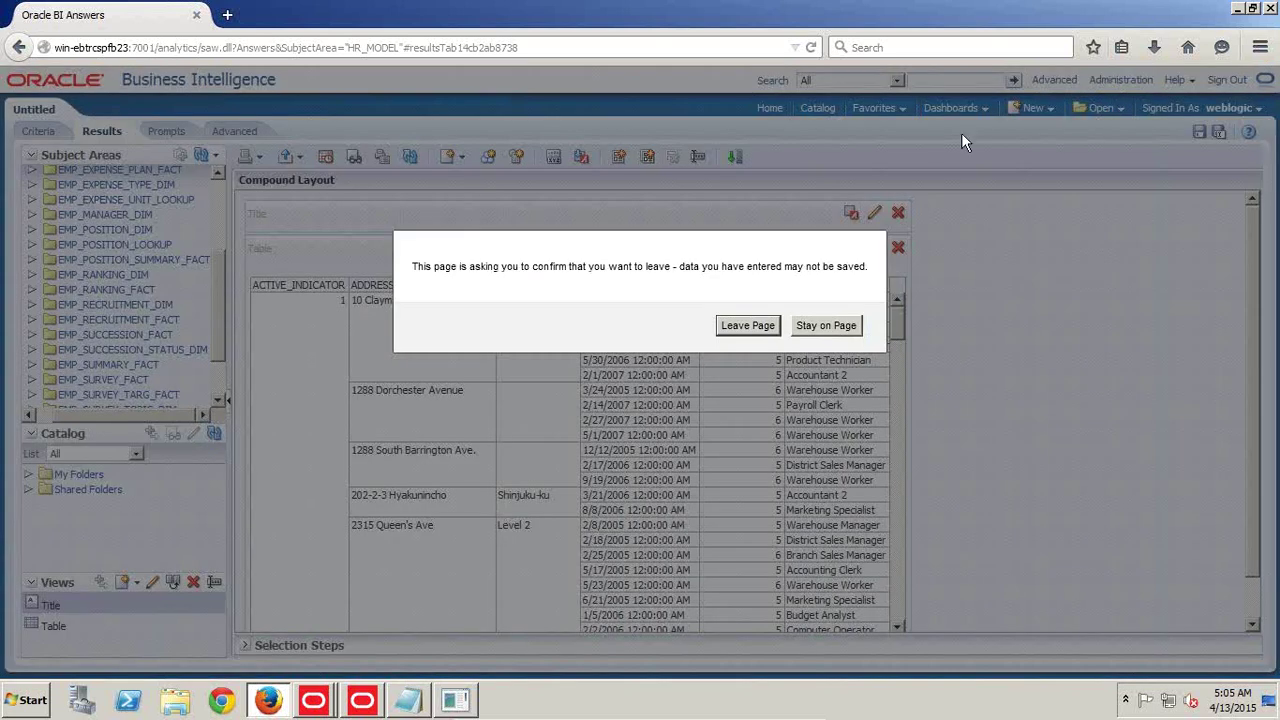
pyautogui.click(742, 325)
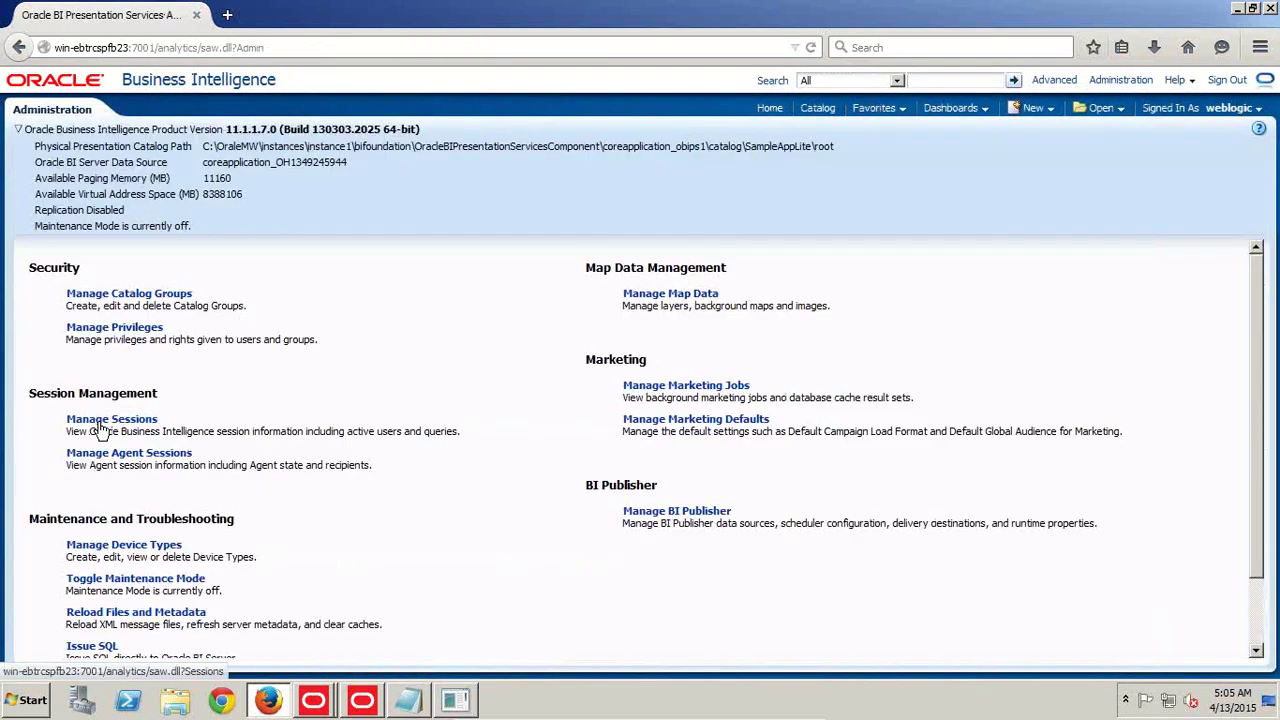
pyautogui.click(100, 420)
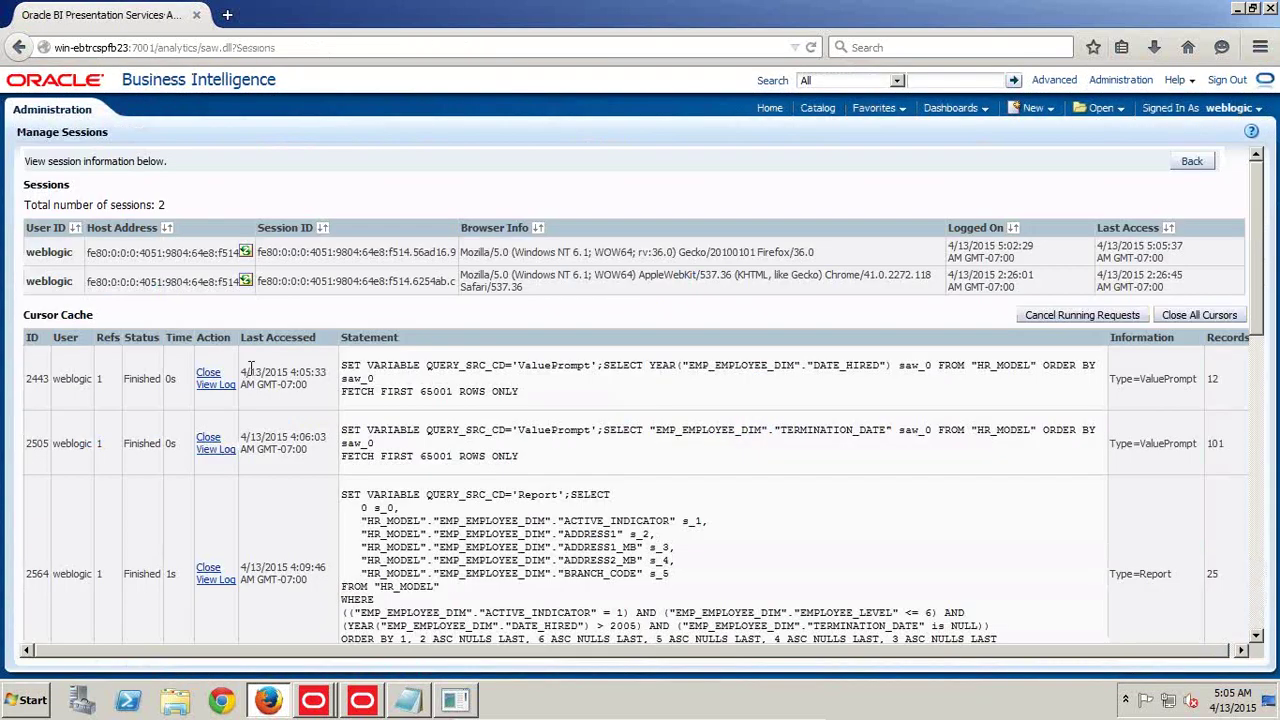
pyautogui.scroll(-15, 245, 371)
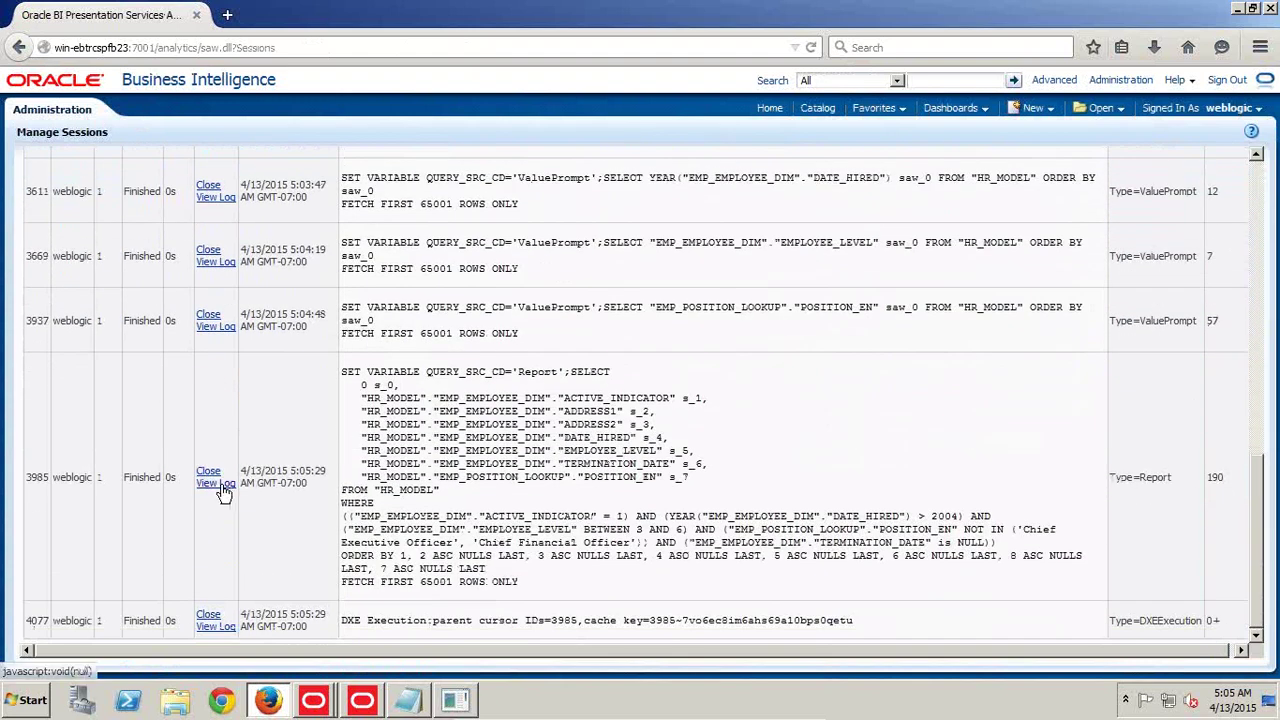
pyautogui.click(224, 490)
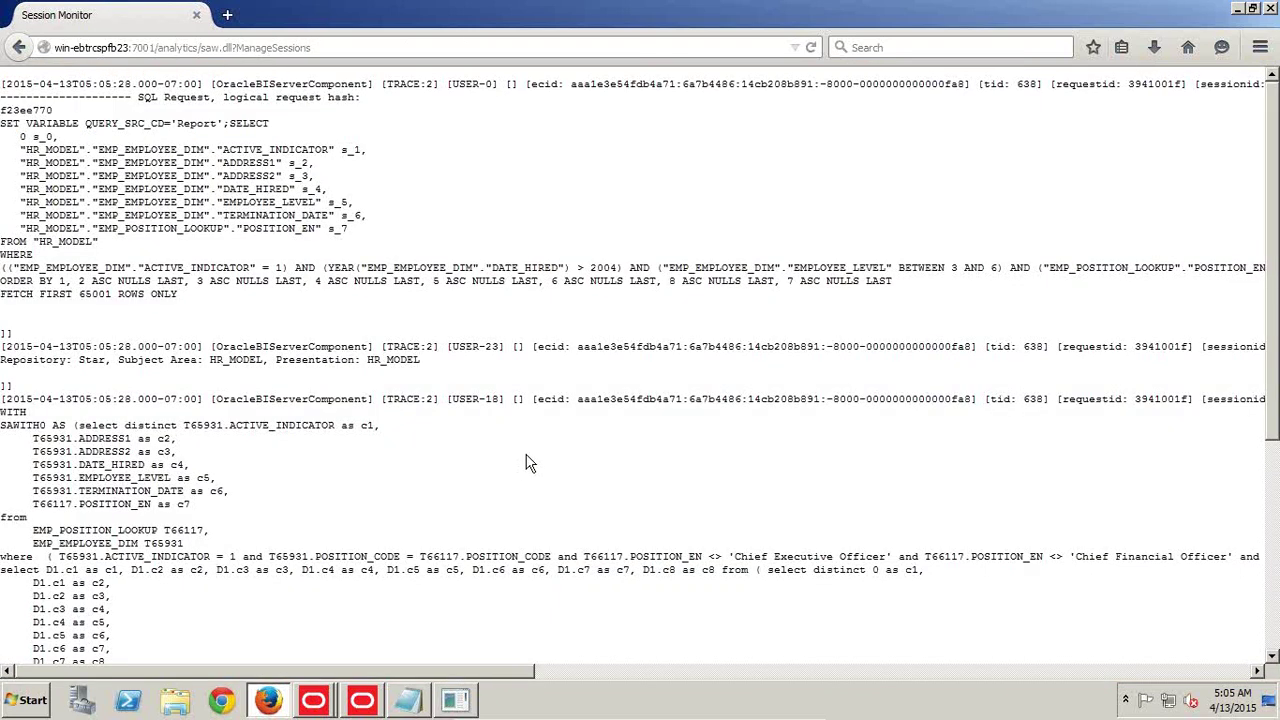
# Select the physical SQL in the session log, from 'select distinct' through the where clause
pyautogui.scroll(-5, 526, 457)
pyautogui.scroll(3, 130, 252)
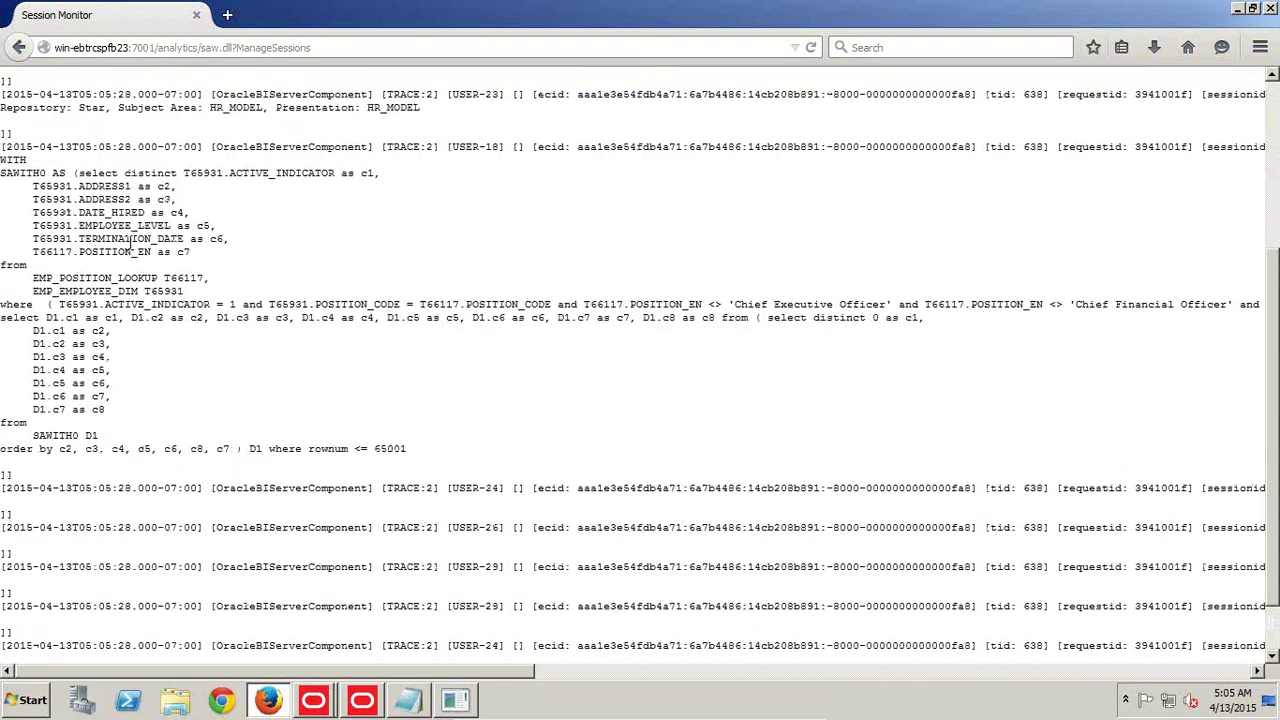
pyautogui.moveTo(78, 218); pyautogui.dragTo(853, 343)
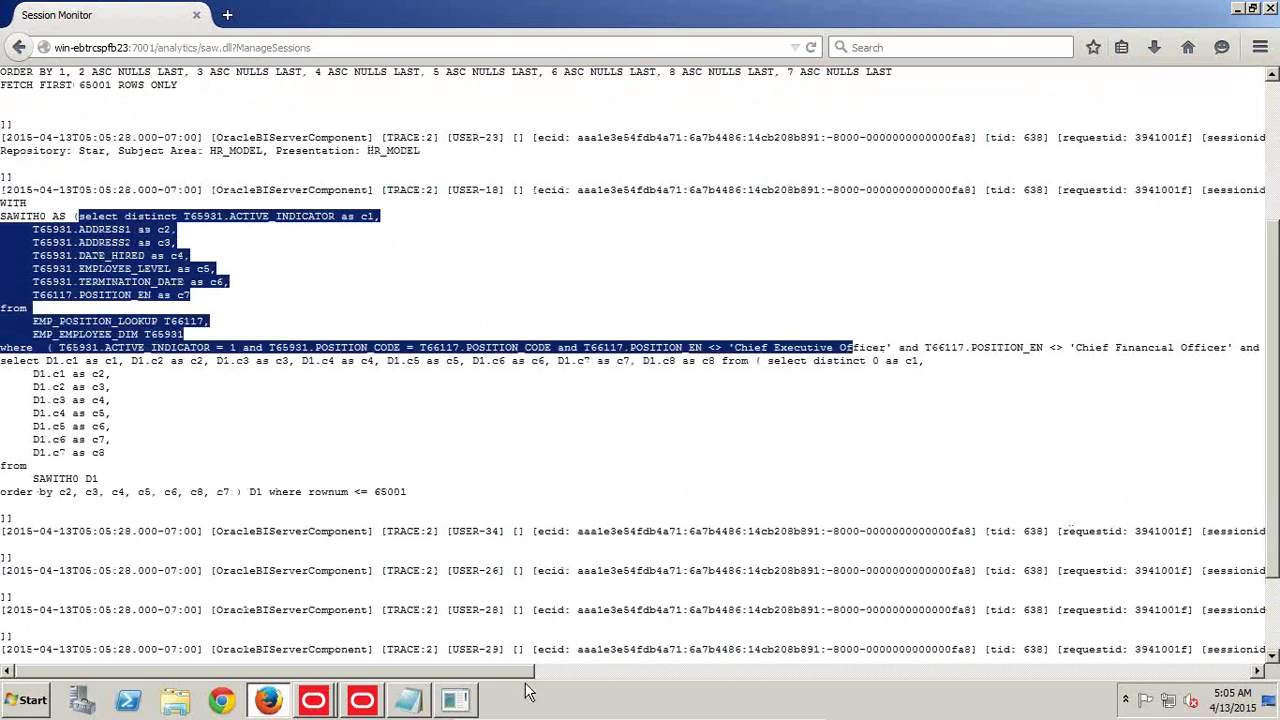
pyautogui.moveTo(519, 672); pyautogui.dragTo(1048, 668)
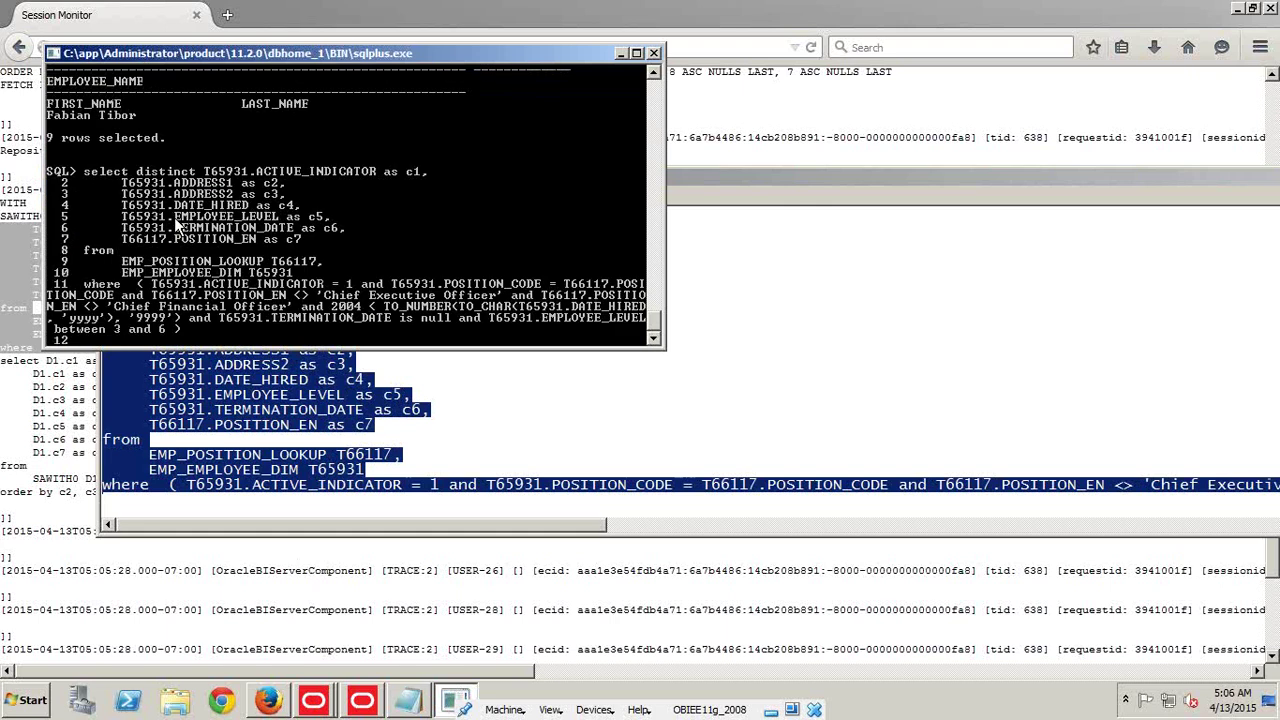
# Run the pasted query in SQL*Plus with /, returning 190 rows, then return to the session log
pyautogui.write('/')
pyautogui.press('Return')
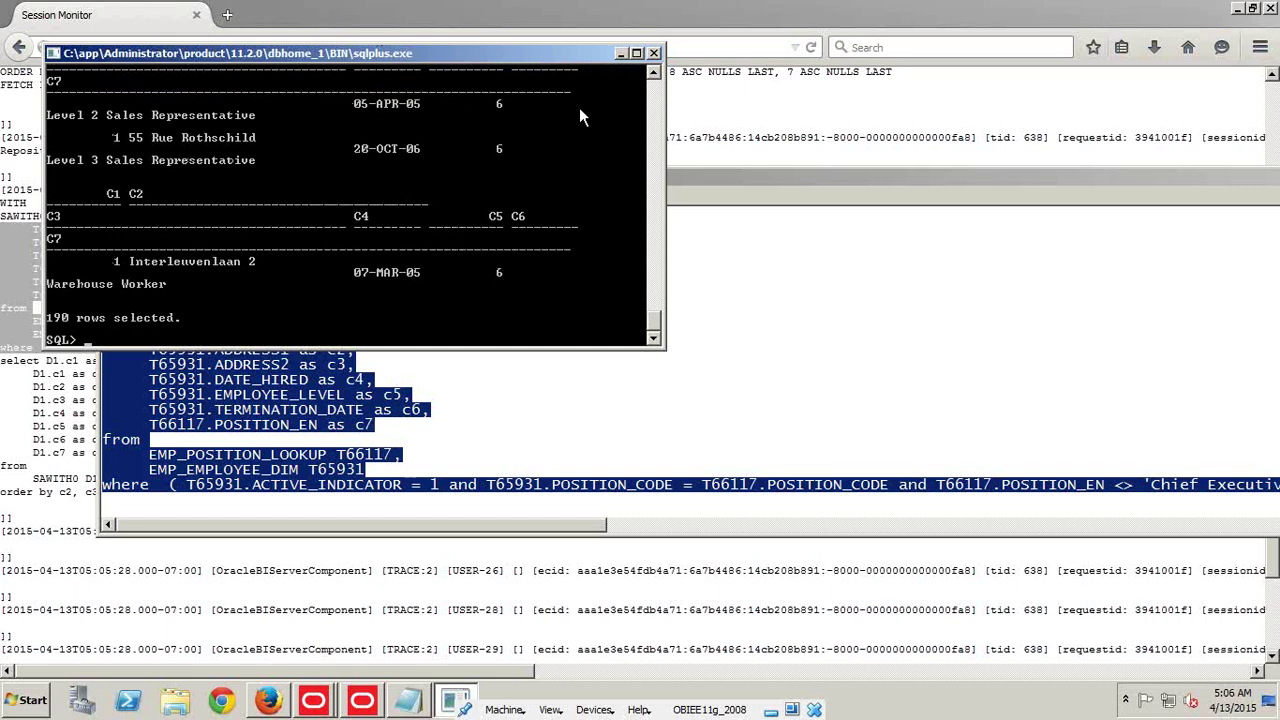
pyautogui.click(678, 182)
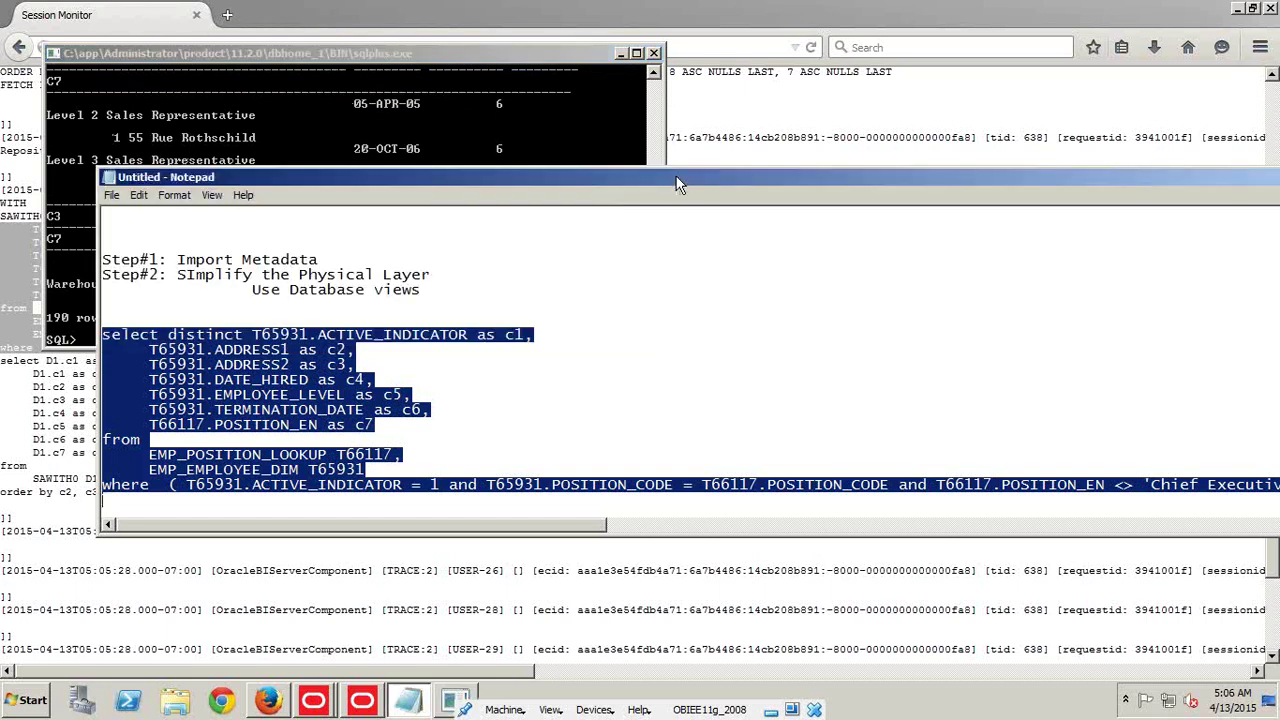
pyautogui.click(676, 10)
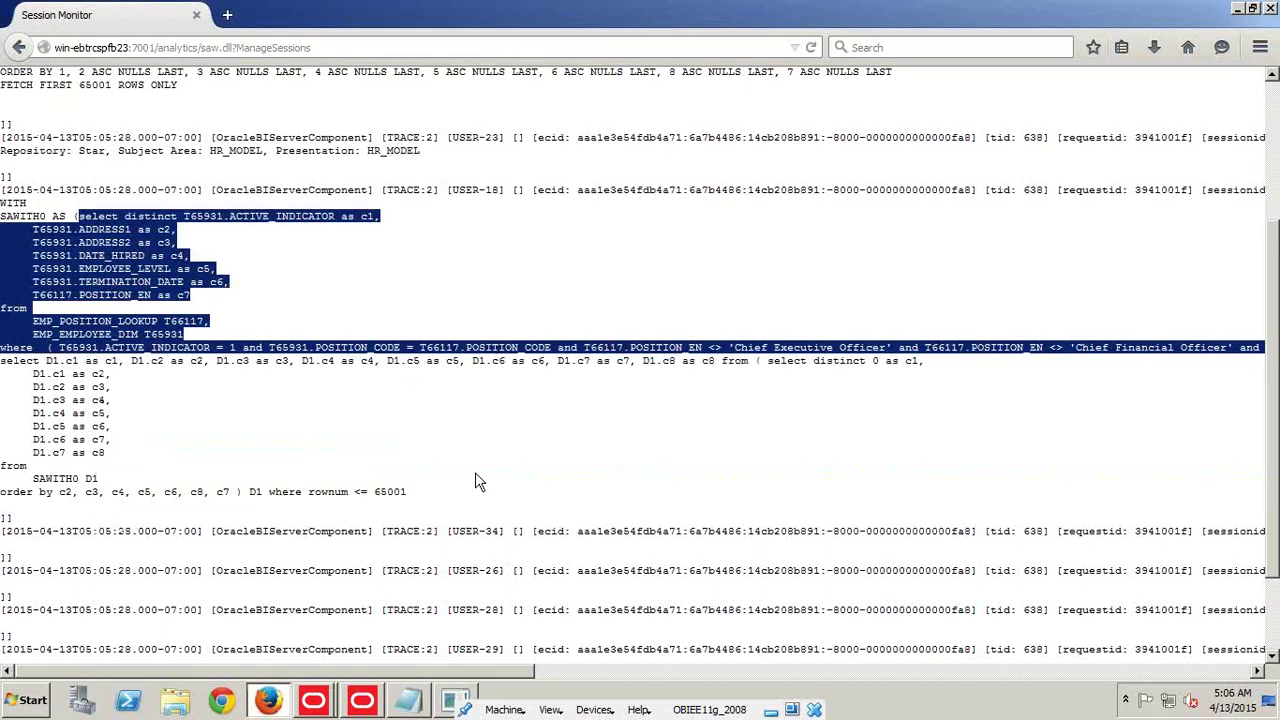
# Make EMP_EMPLOYEE_DIM a Select table using the captured query; View Data fails with ORA-00904 on WORK_PHONE
pyautogui.click(366, 706)
pyautogui.doubleClick(980, 216)
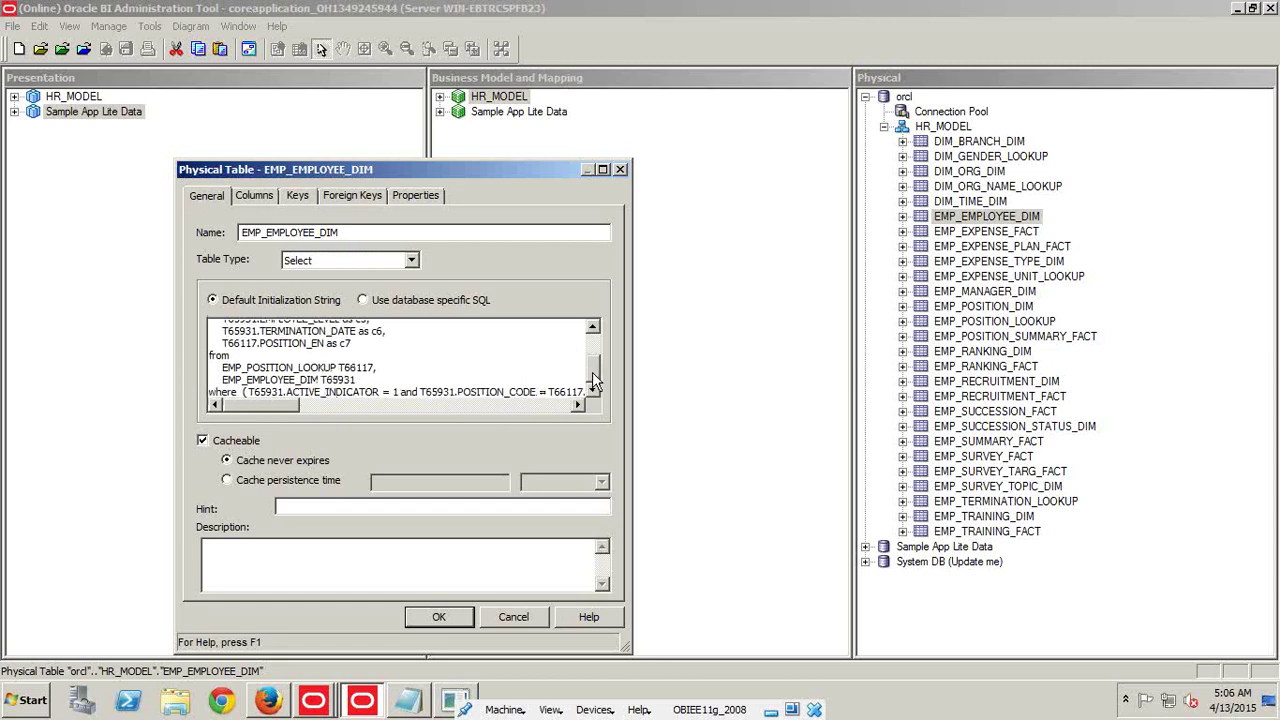
pyautogui.moveTo(592, 372); pyautogui.dragTo(592, 347)
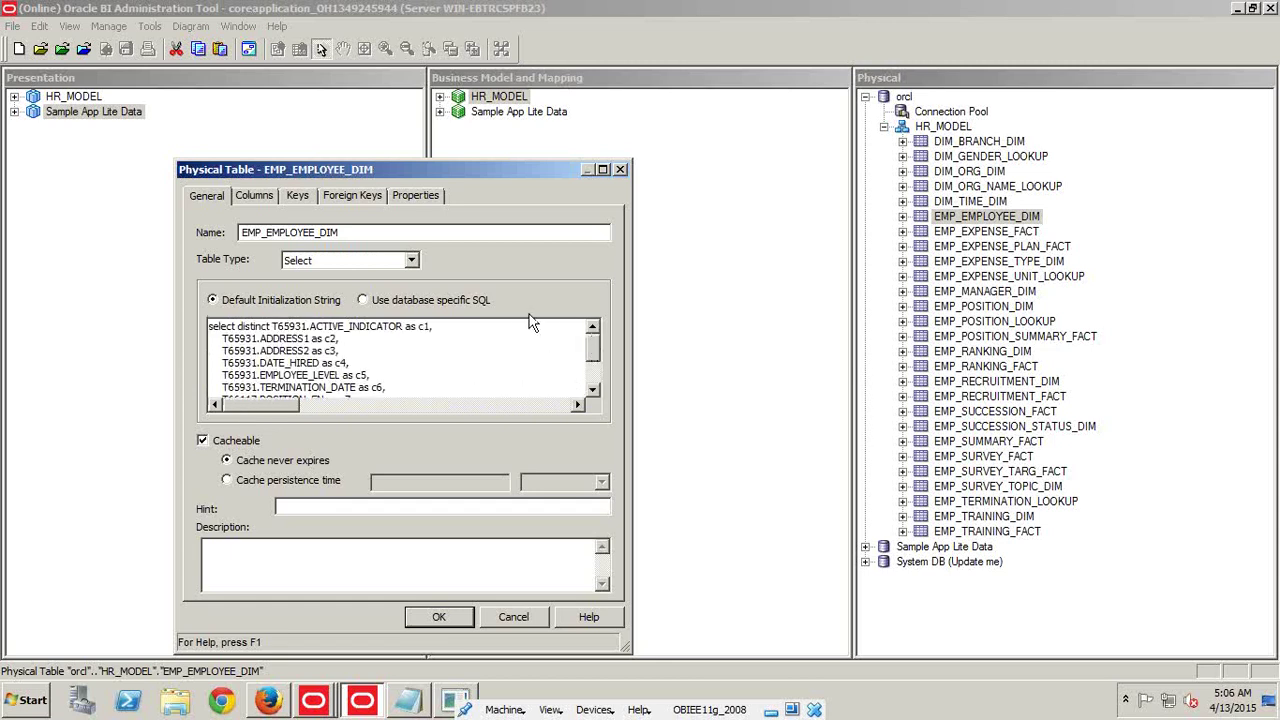
pyautogui.click(440, 616)
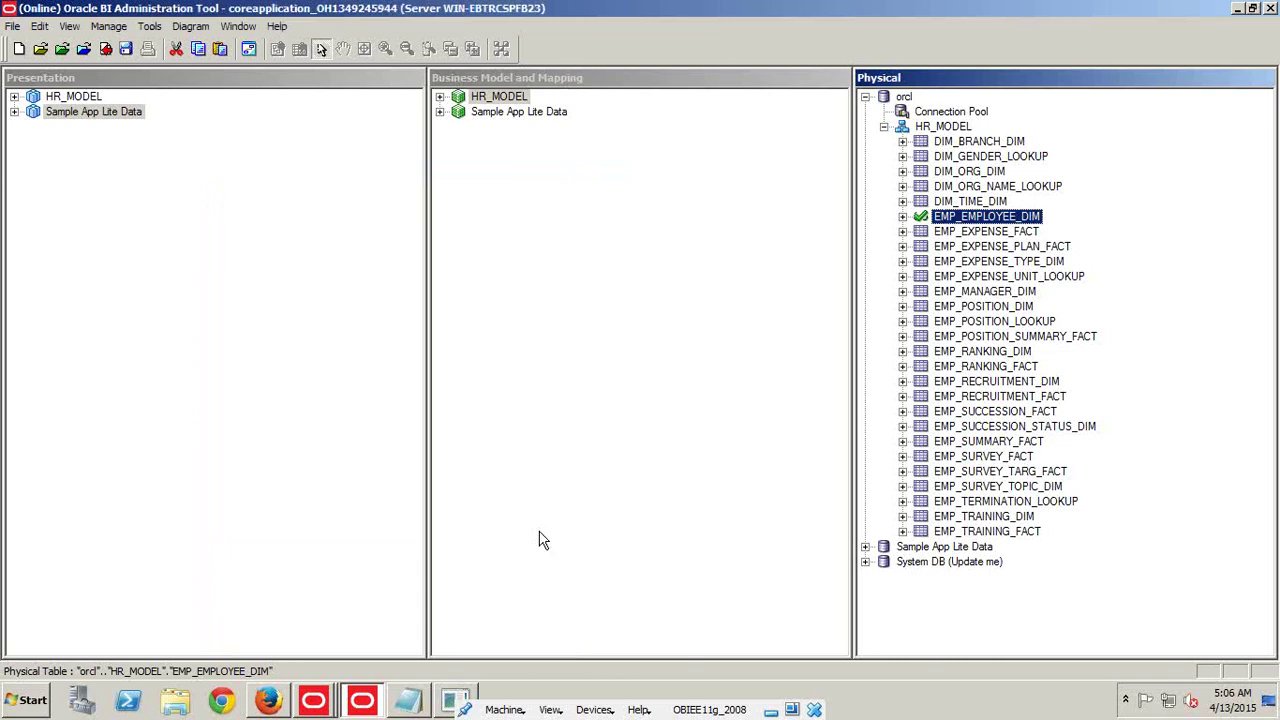
pyautogui.rightClick(972, 228)
pyautogui.click(990, 276)
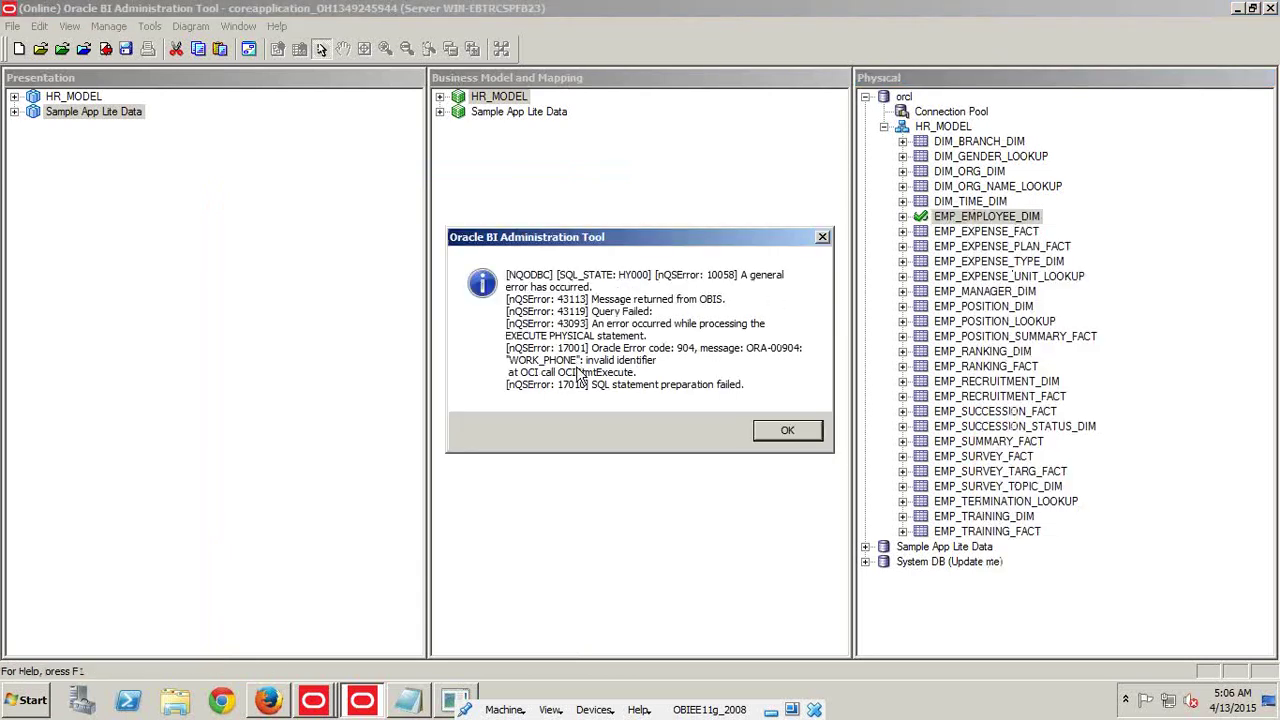
pyautogui.press('Return')
# Reopen EMP_EMPLOYEE_DIM's properties and delete all of its Select SQL
pyautogui.rightClick(972, 216)
pyautogui.click(1000, 577)
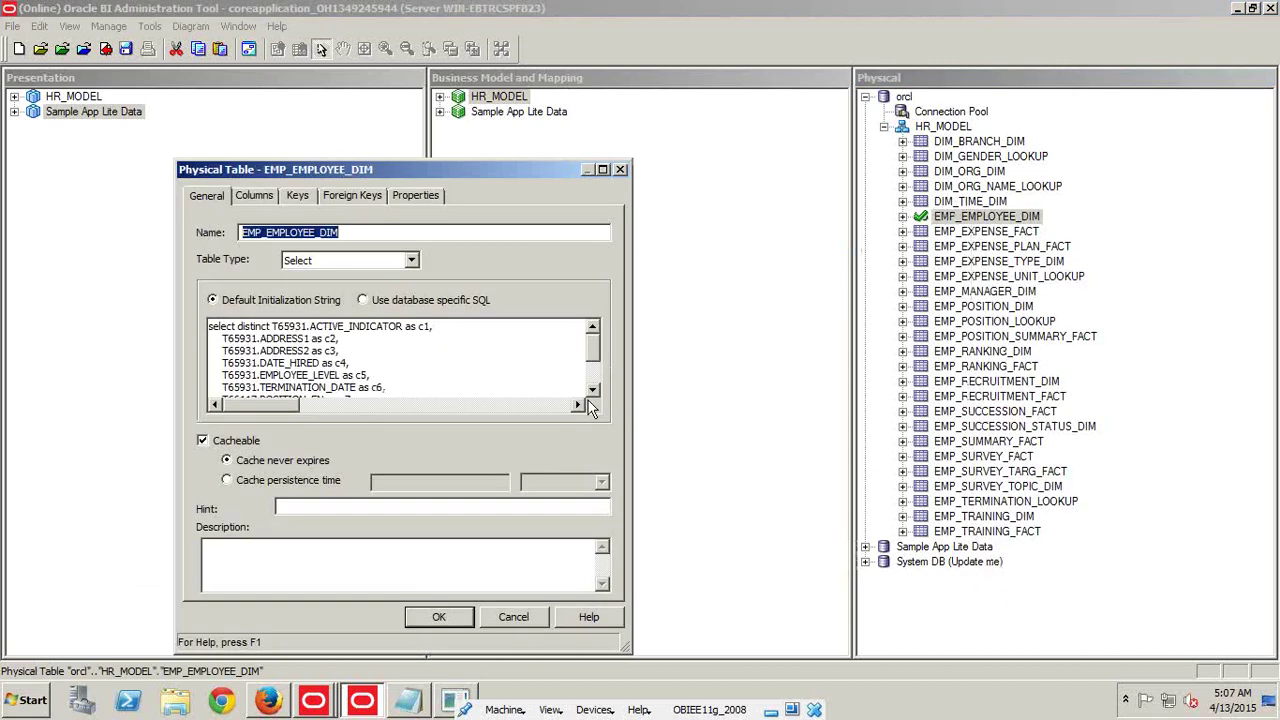
pyautogui.click(377, 373)
pyautogui.hotkey('ctrl', 'a')
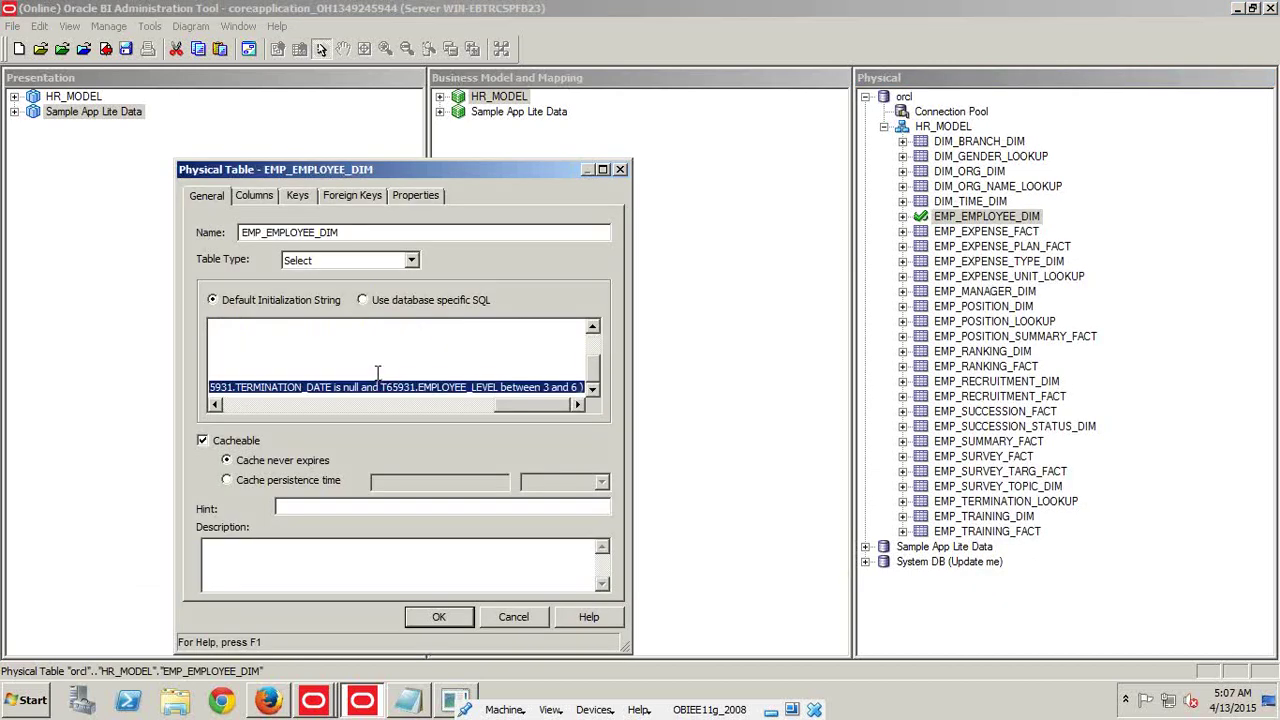
pyautogui.press('Delete')
# Set EMP_EMPLOYEE_DIM's Table Type back to Physical Table
pyautogui.click(350, 260)
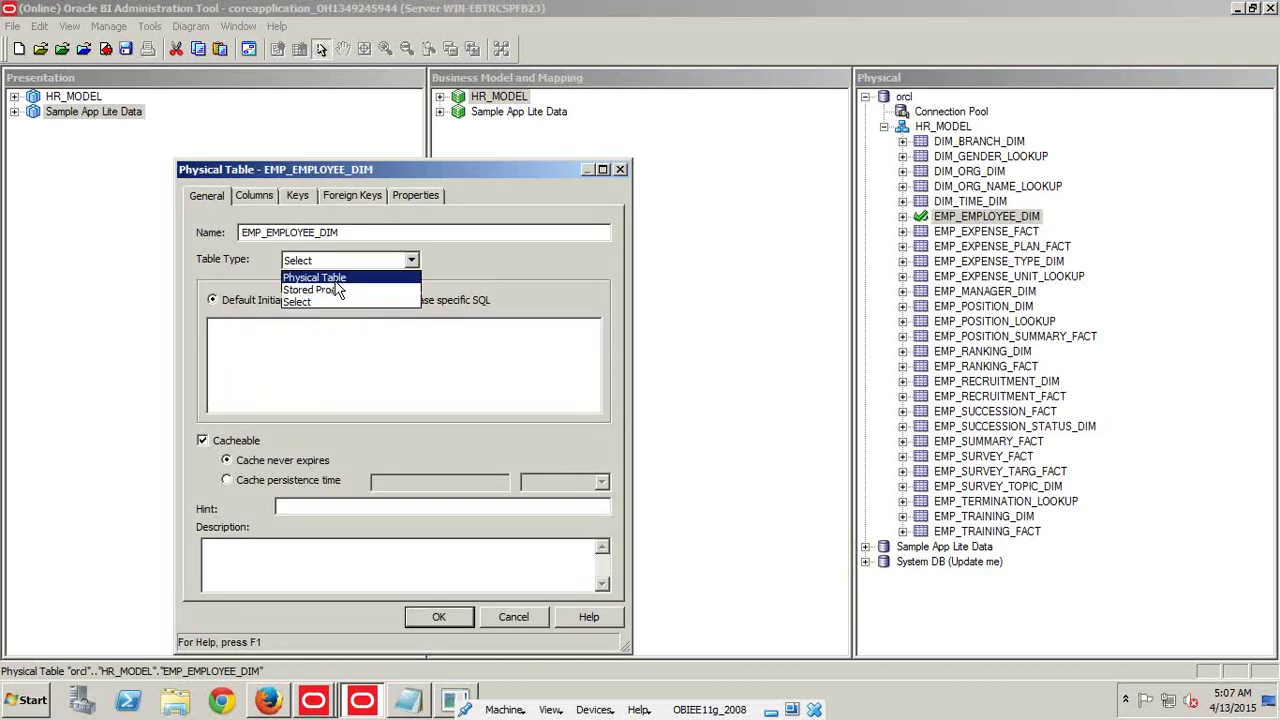
pyautogui.click(334, 281)
pyautogui.click(440, 616)
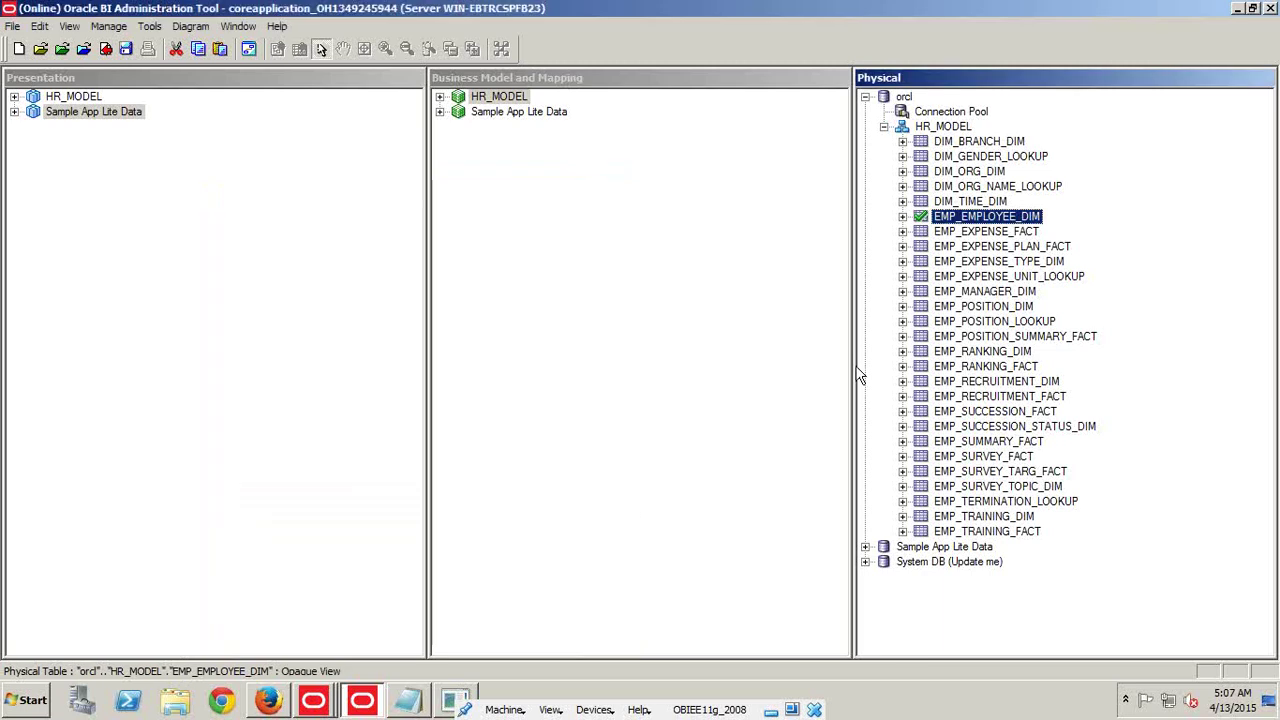
# Save and check in the repository after a global consistency check showing 0 errors
pyautogui.click(129, 52)
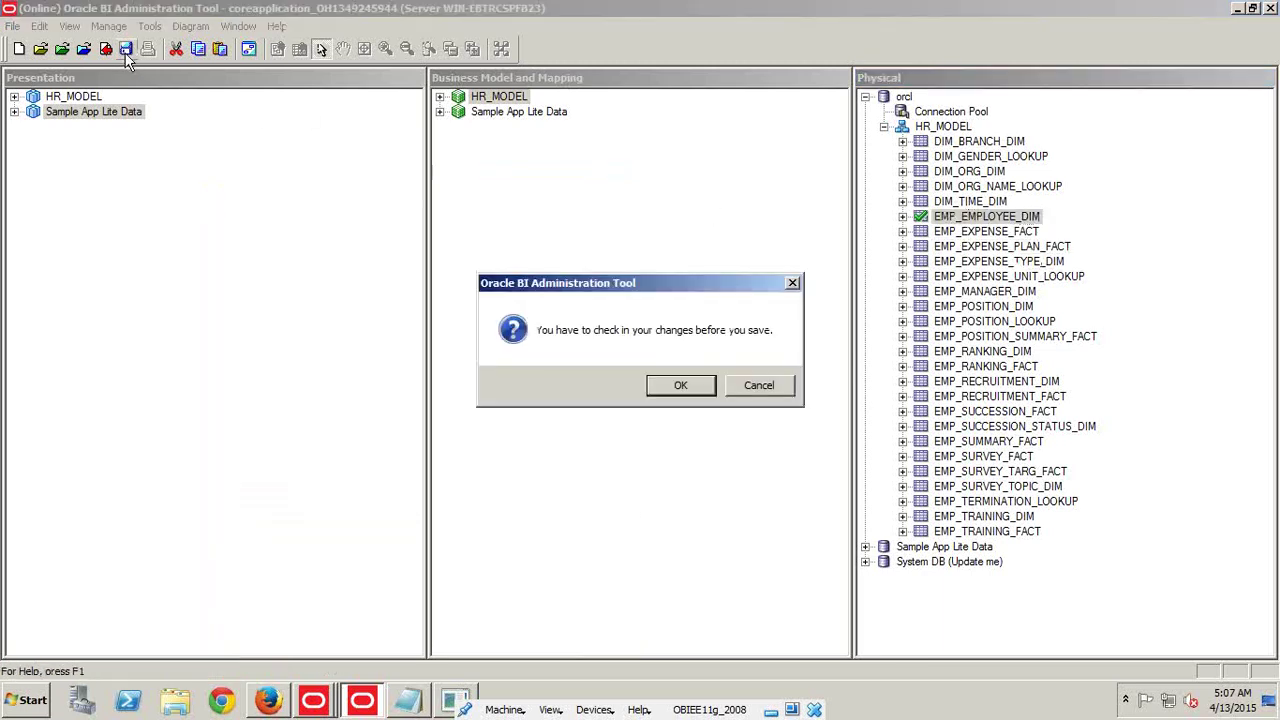
pyautogui.click(662, 386)
pyautogui.click(576, 386)
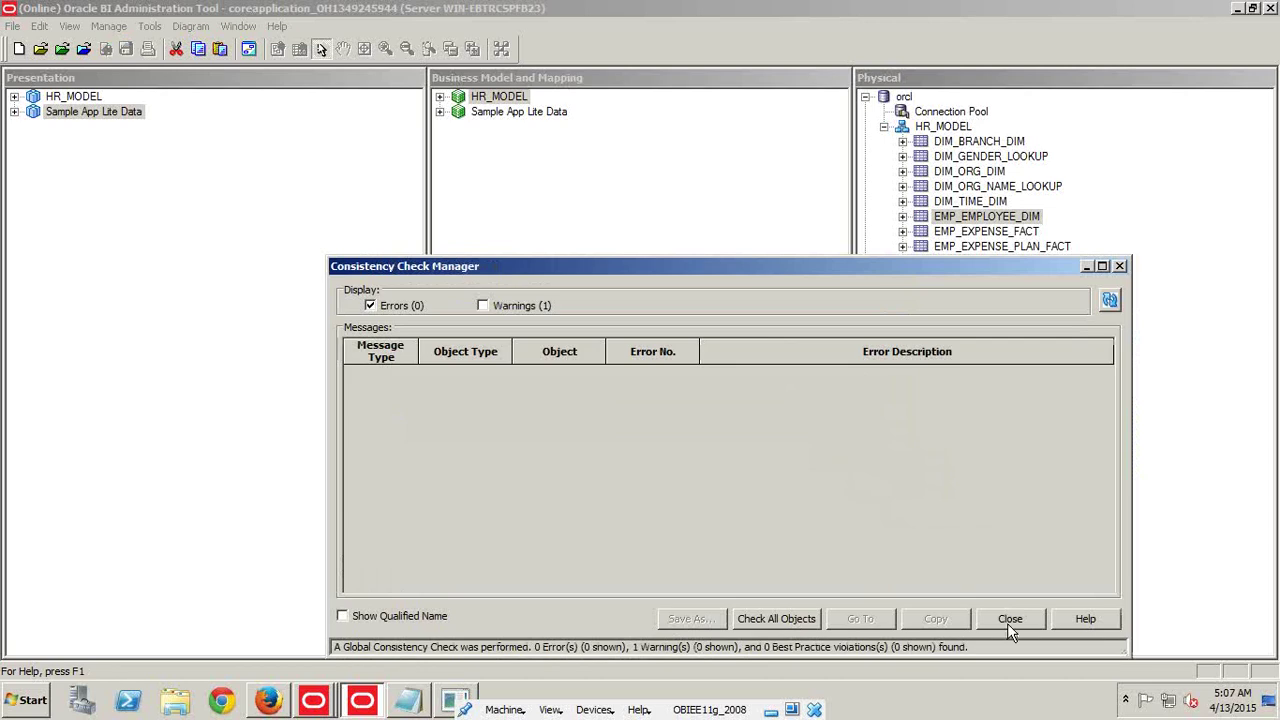
pyautogui.click(1010, 618)
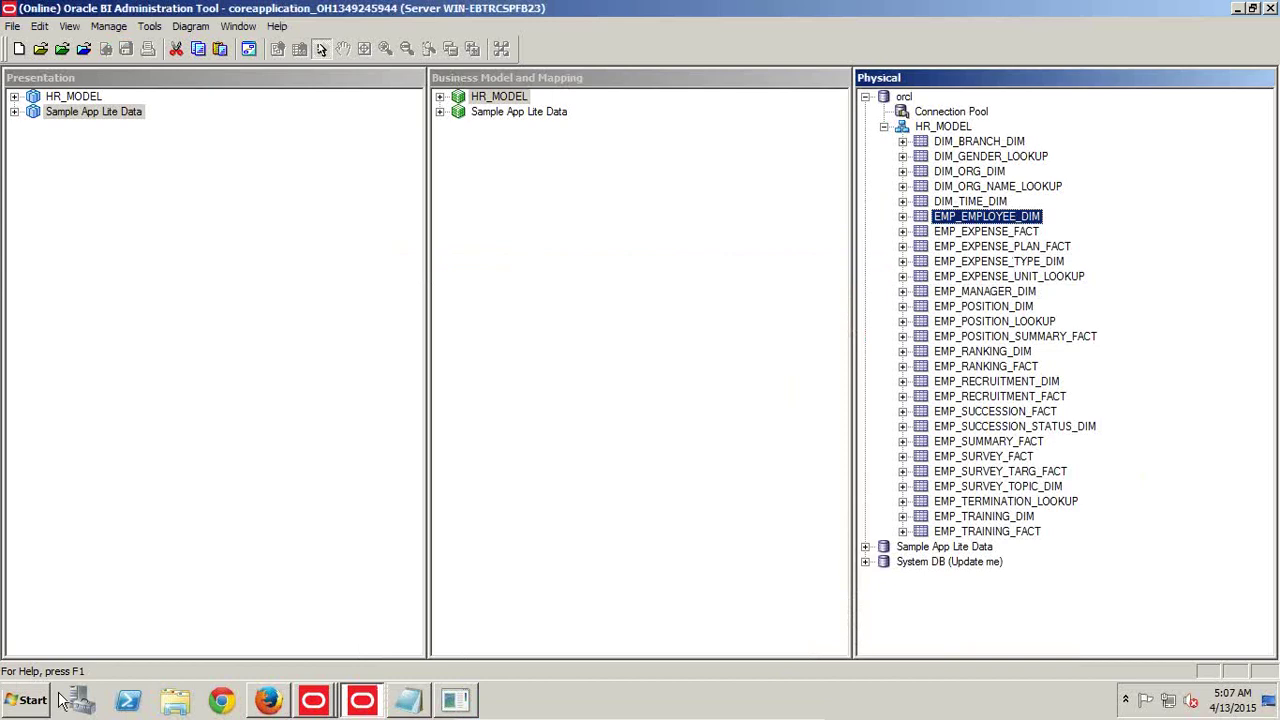
# In SQL*Plus, create the view VW_Employee_Position from the pasted captured query
pyautogui.click(453, 700)
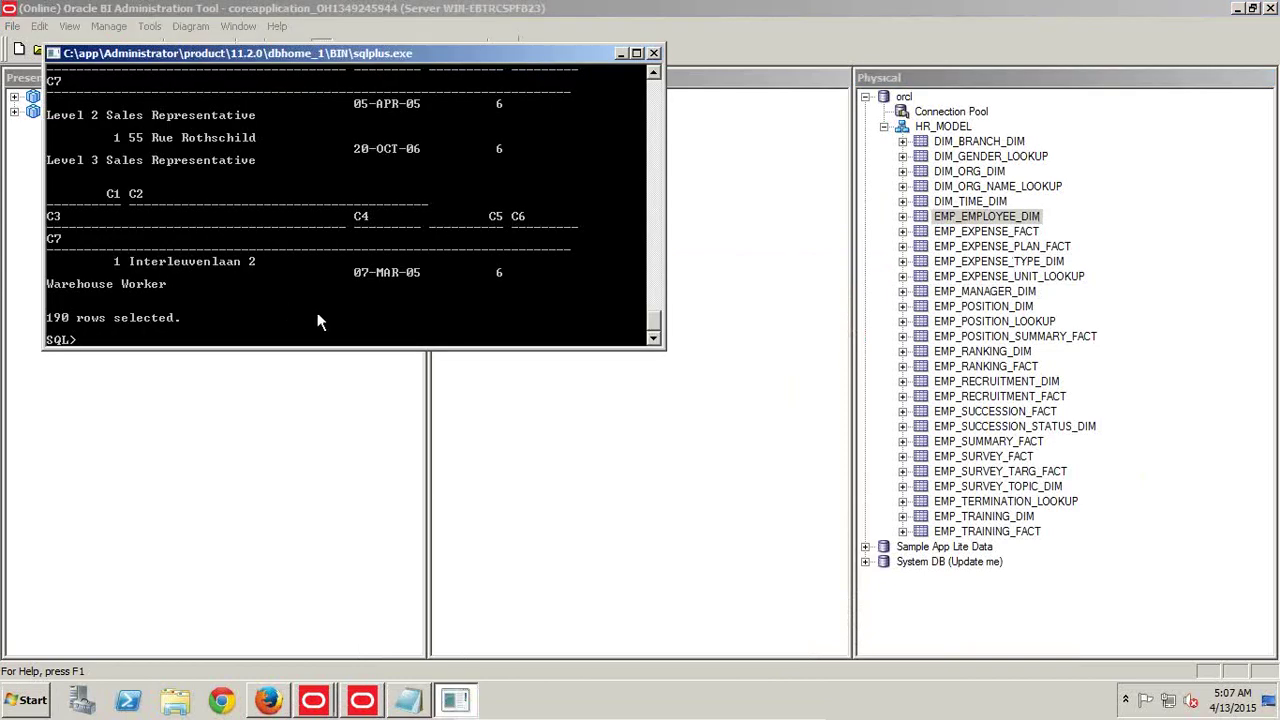
pyautogui.write('create view VW_Employee_Pos')
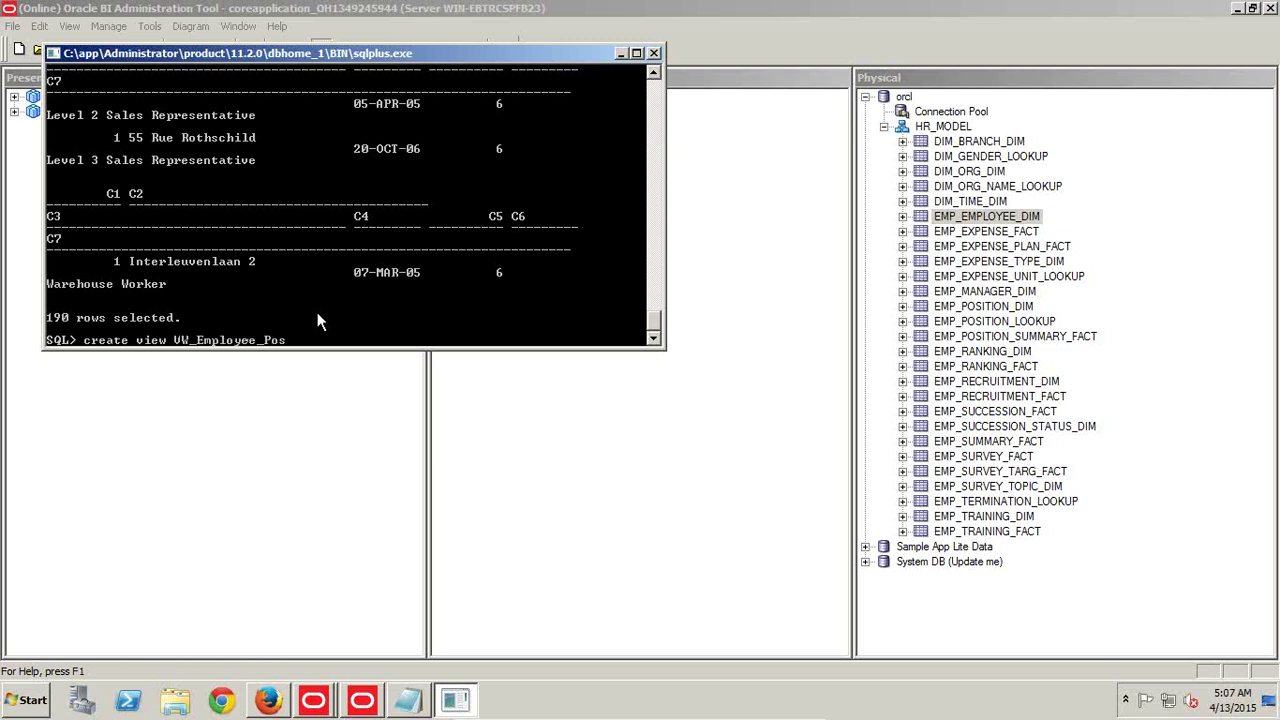
pyautogui.write('ition')
pyautogui.press('Return')
pyautogui.write('as')
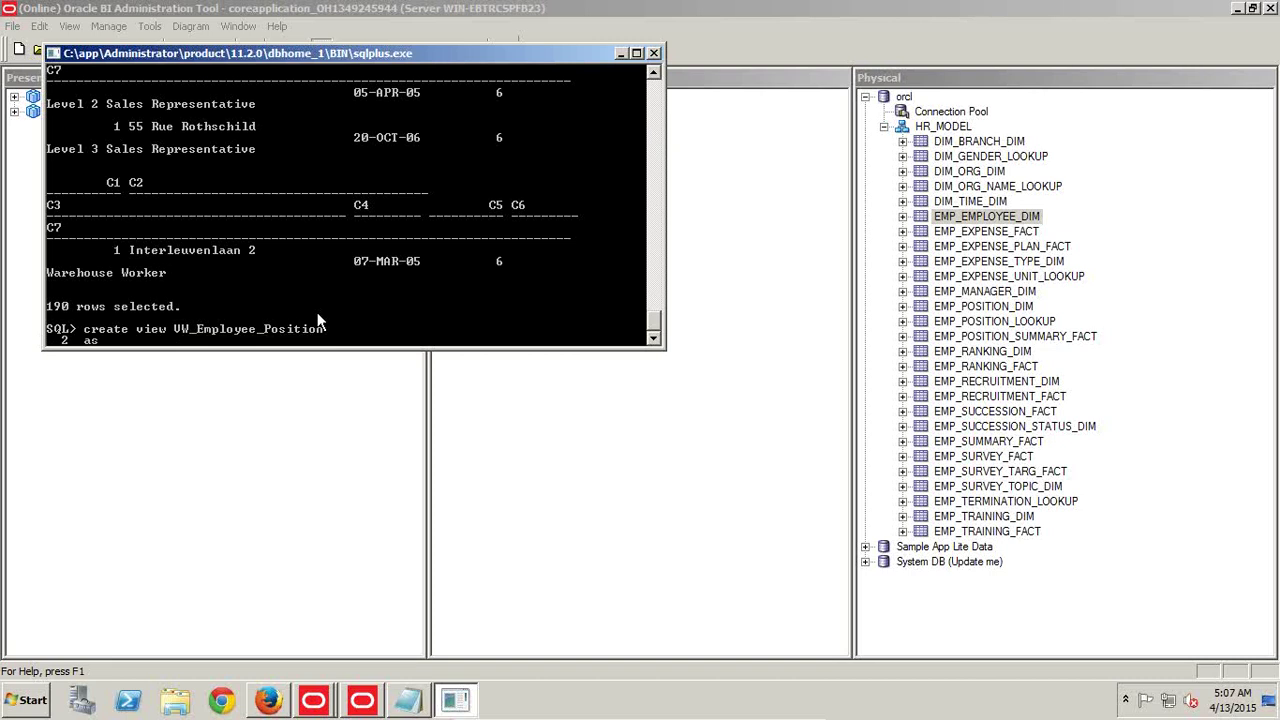
pyautogui.press('Return')
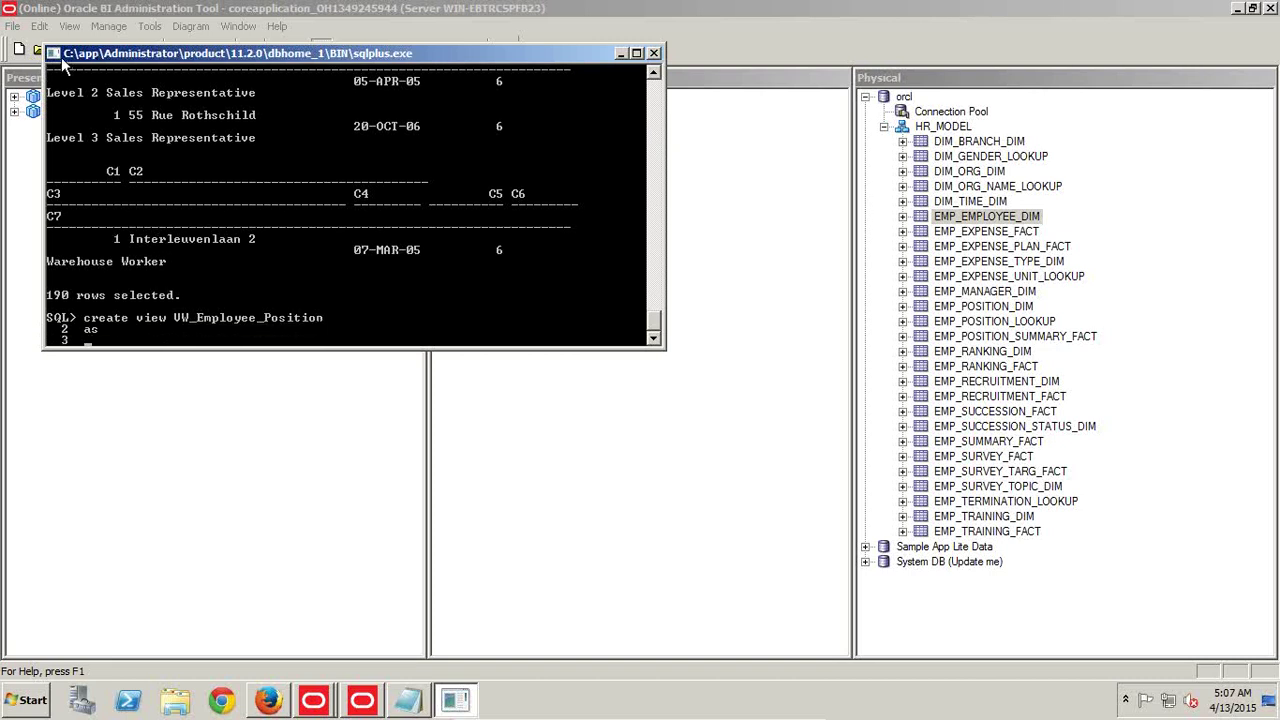
pyautogui.click(56, 53)
pyautogui.moveTo(77, 187)
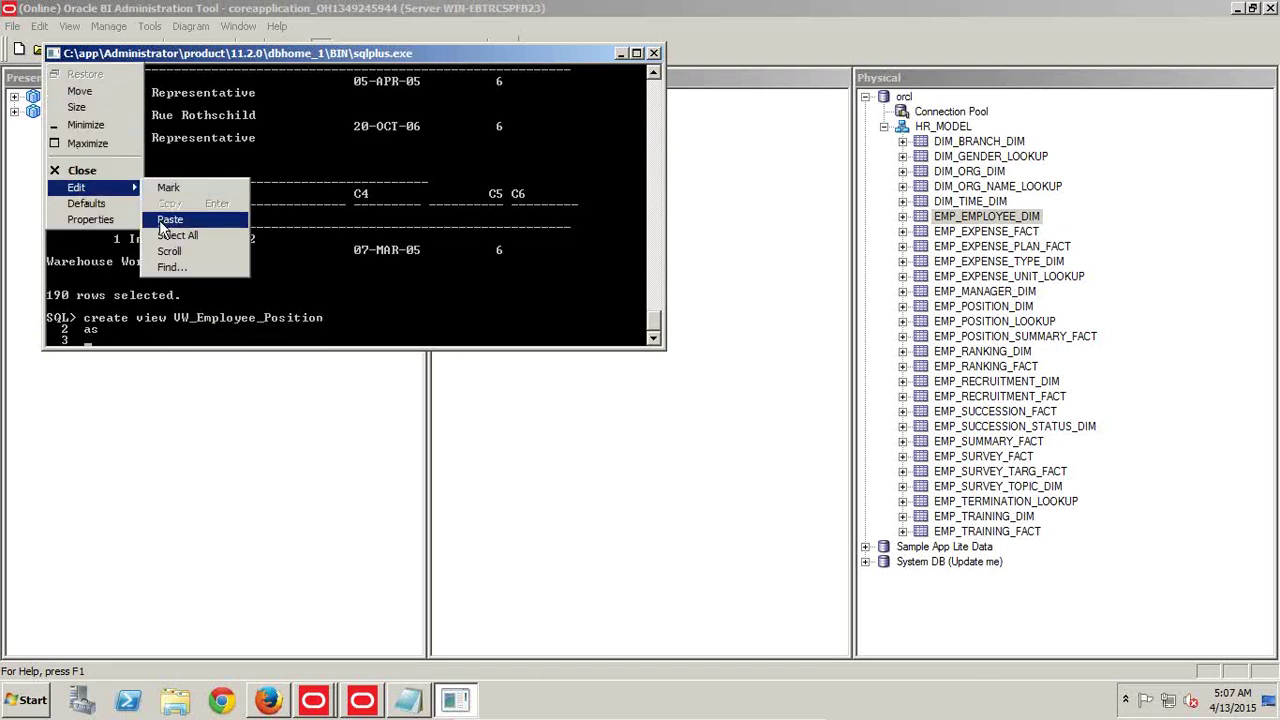
pyautogui.click(159, 223)
pyautogui.write(';')
pyautogui.press('Return')
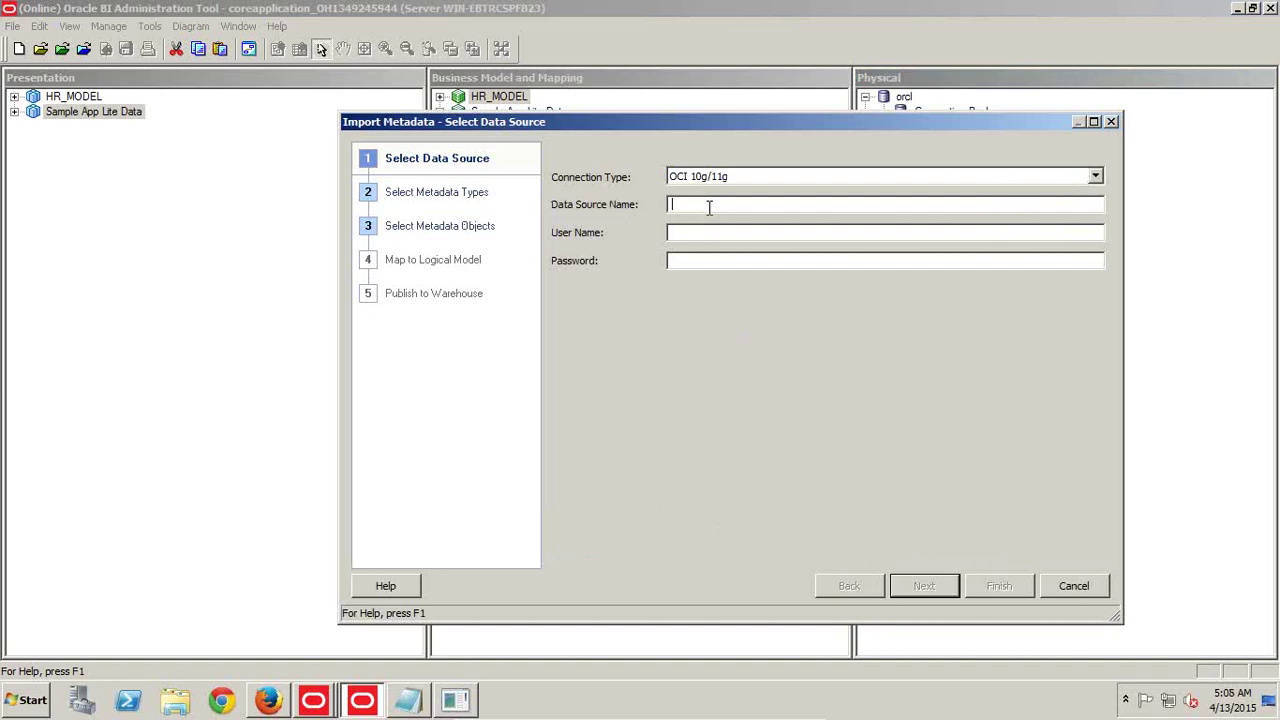
pyautogui.write('orcl')
# In Import Metadata, import only Views, with Tables and Keys unchecked
pyautogui.click(944, 585)
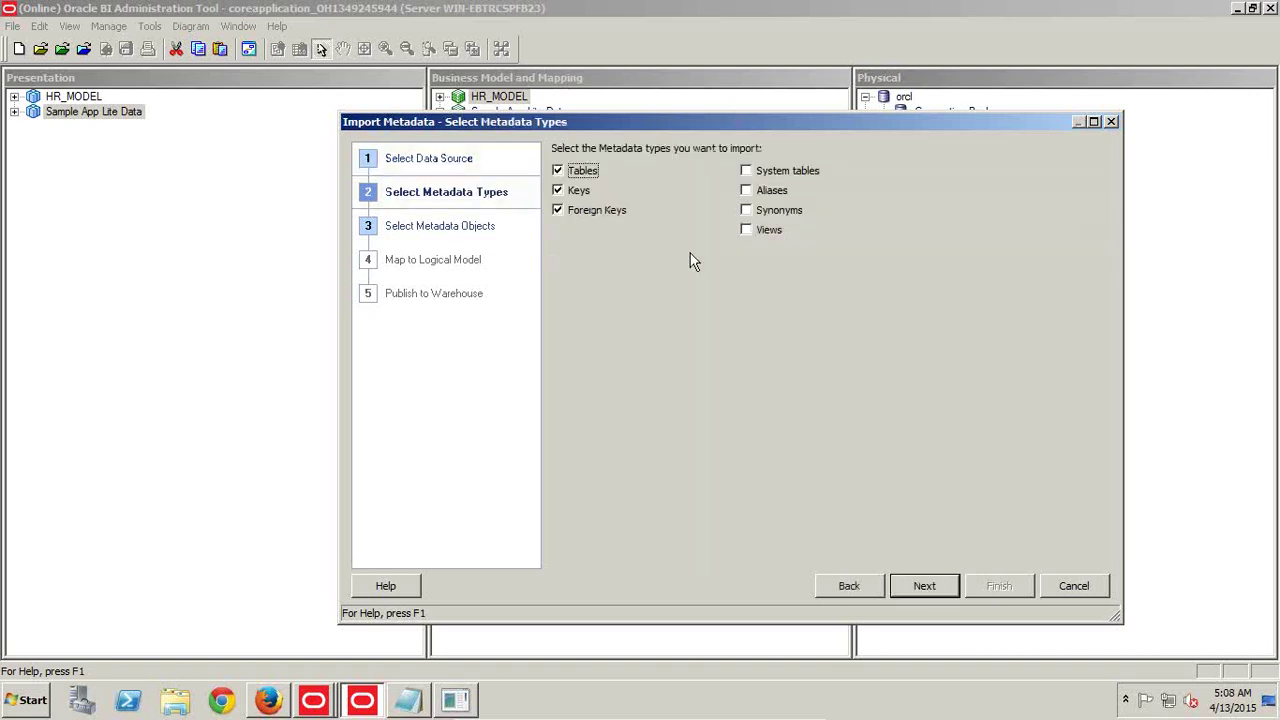
pyautogui.click(746, 230)
pyautogui.click(560, 171)
pyautogui.click(558, 191)
pyautogui.click(945, 584)
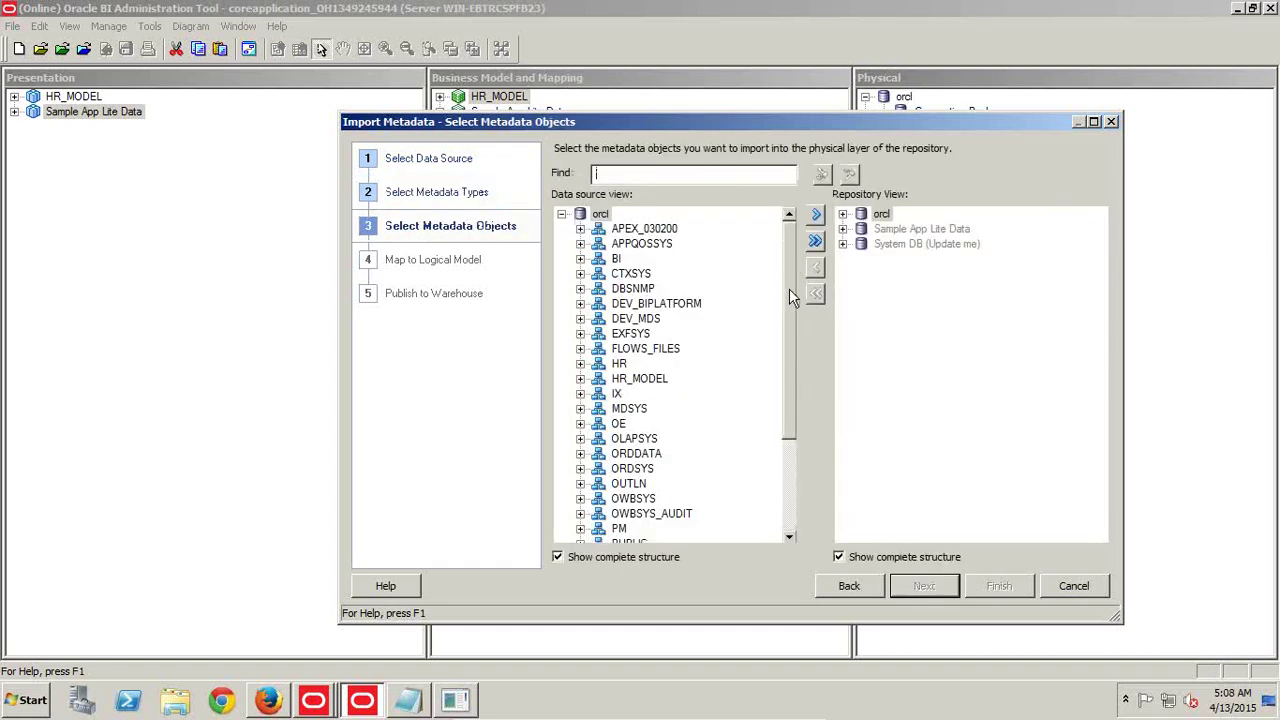
# Select VW_EMPLOYEE_POSITION under HR_MODEL, add it to the repository and finish the import
pyautogui.moveTo(789, 288); pyautogui.dragTo(790, 435)
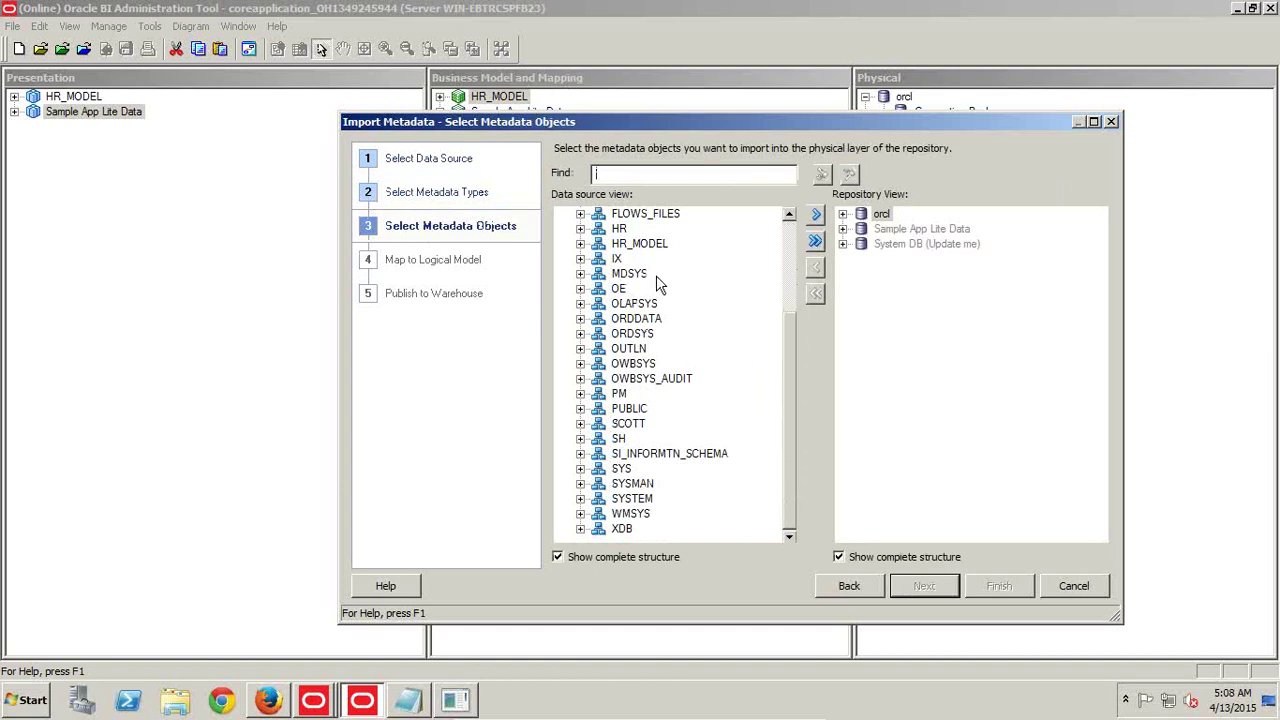
pyautogui.click(580, 244)
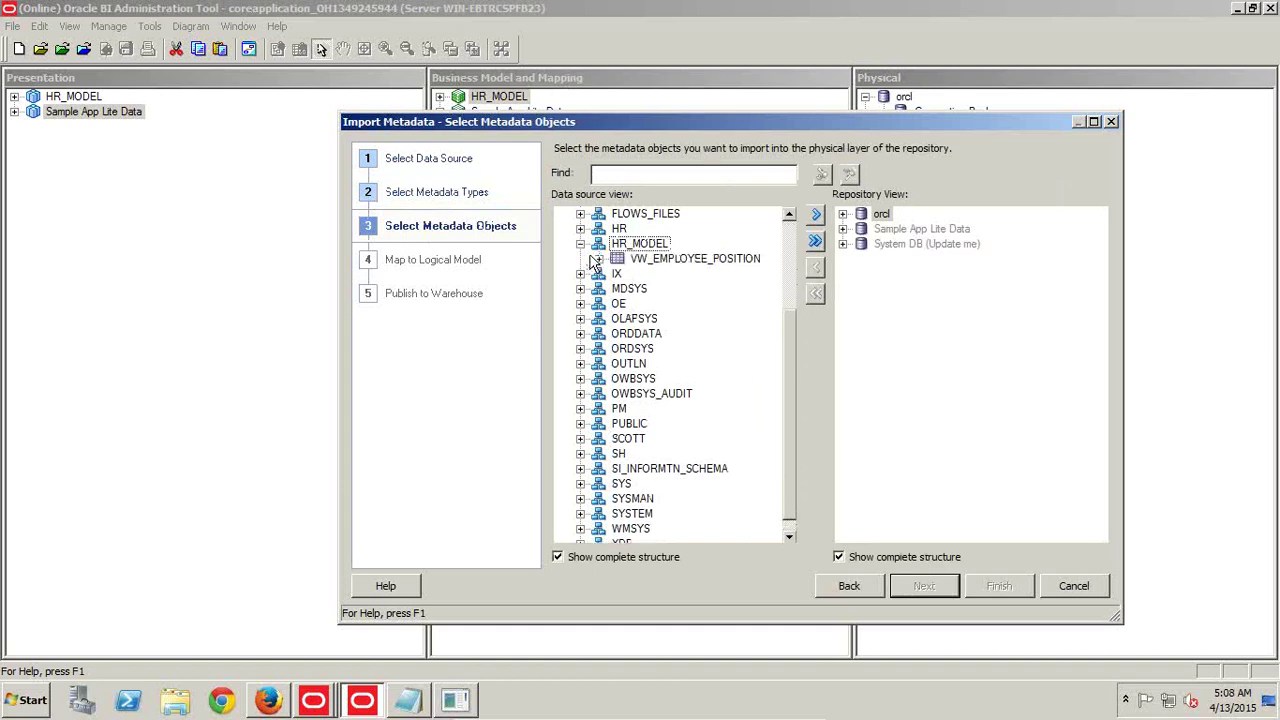
pyautogui.click(650, 259)
pyautogui.click(815, 214)
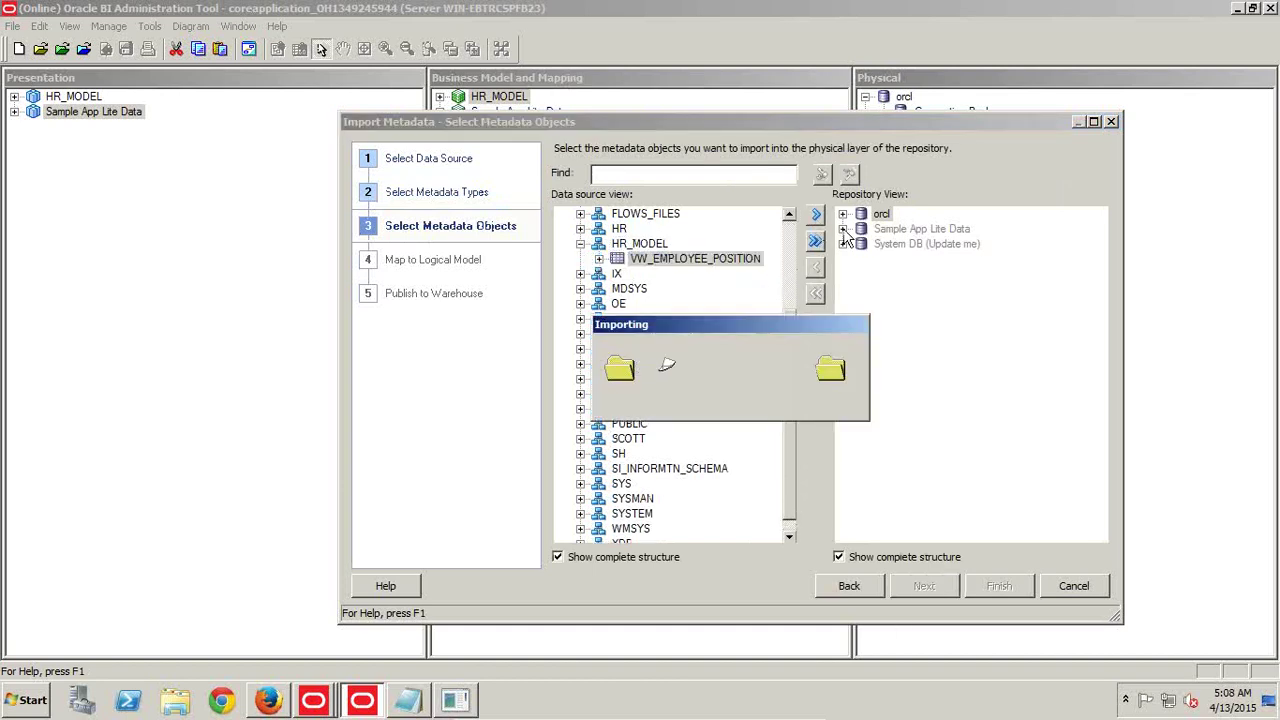
pyautogui.click(999, 586)
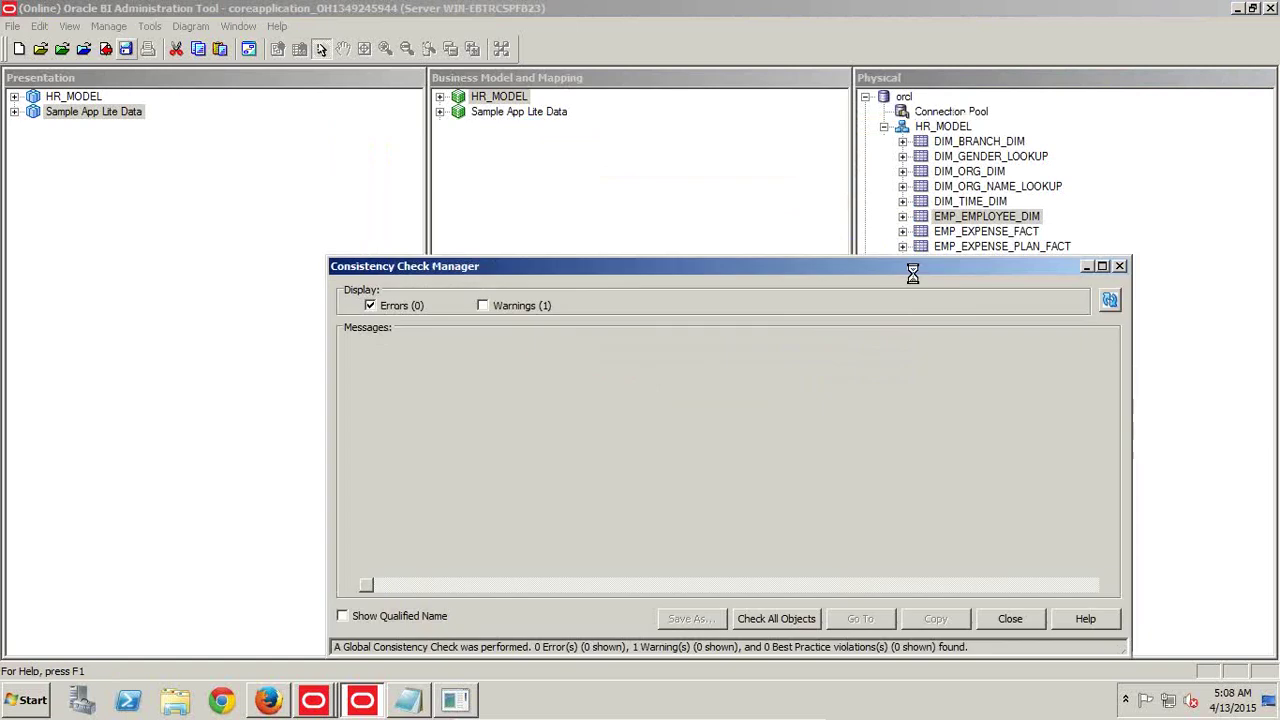
# Close the consistency check results, select VW_EMPLOYEE_POSITION and open the Physical Diagram
pyautogui.click(1020, 619)
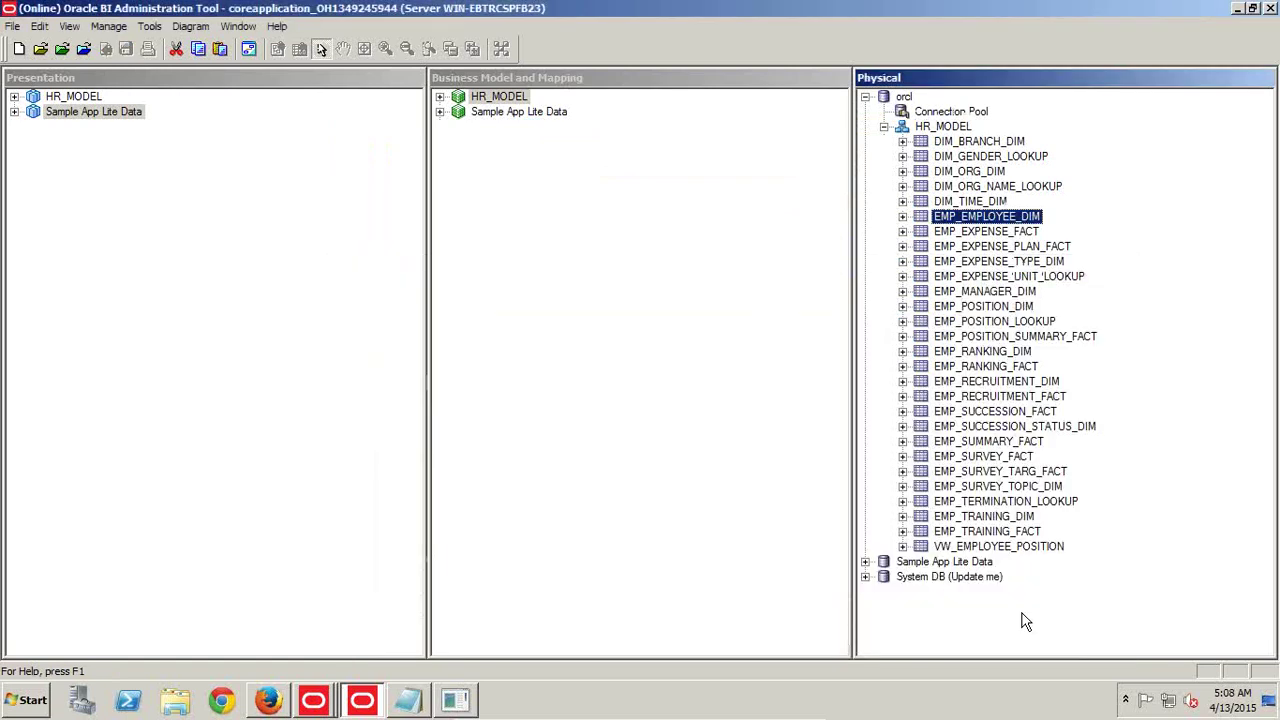
pyautogui.click(985, 546)
pyautogui.click(996, 217)
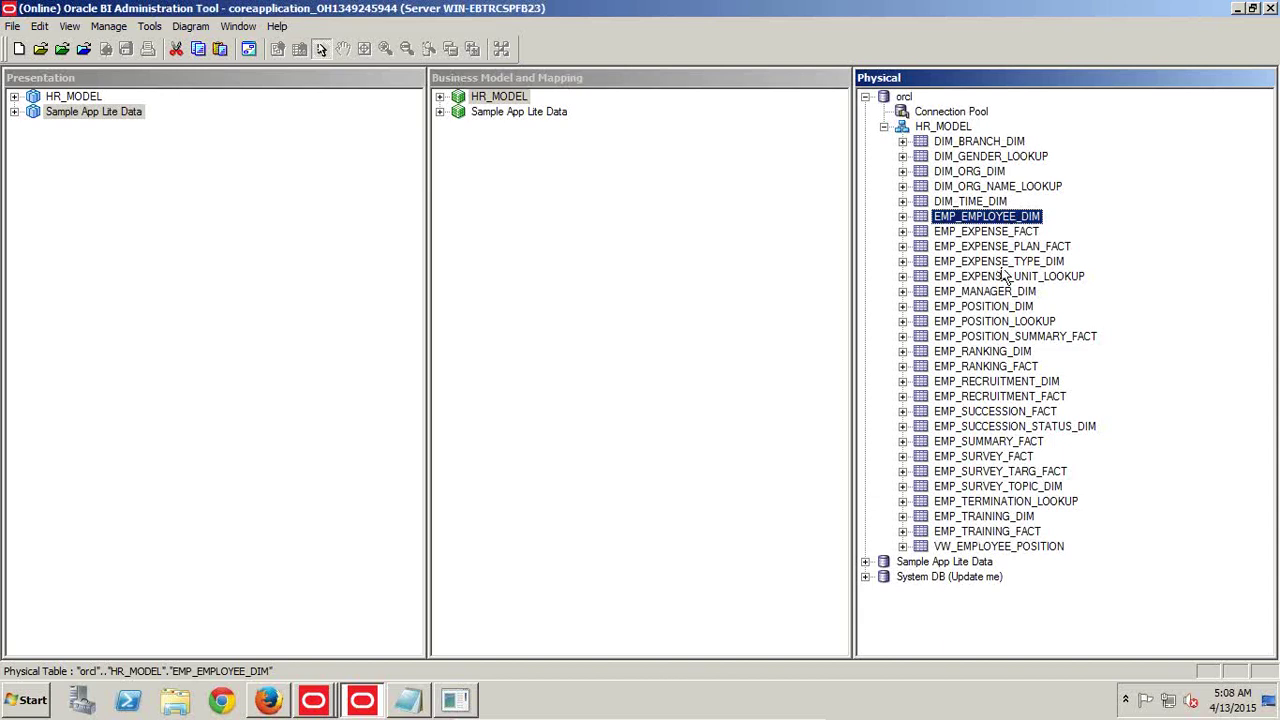
pyautogui.keyDown('ctrl'); pyautogui.click(1002, 322); pyautogui.keyUp('ctrl')
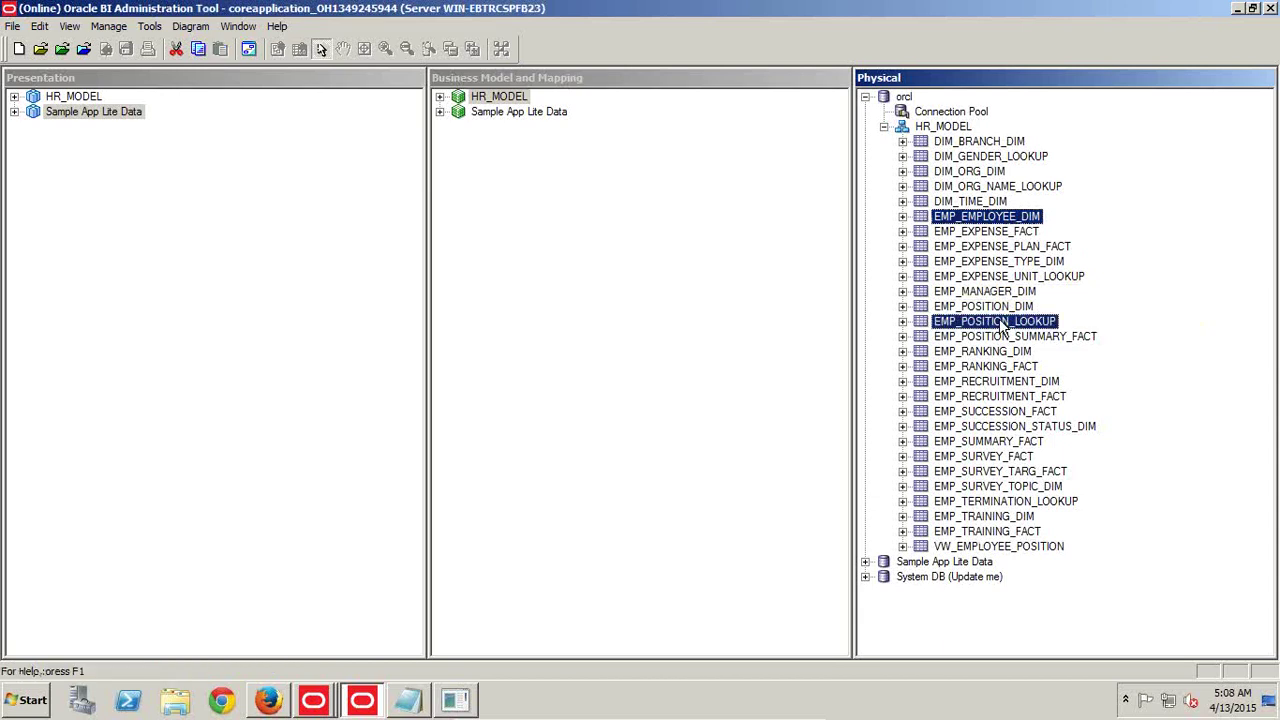
pyautogui.click(991, 547)
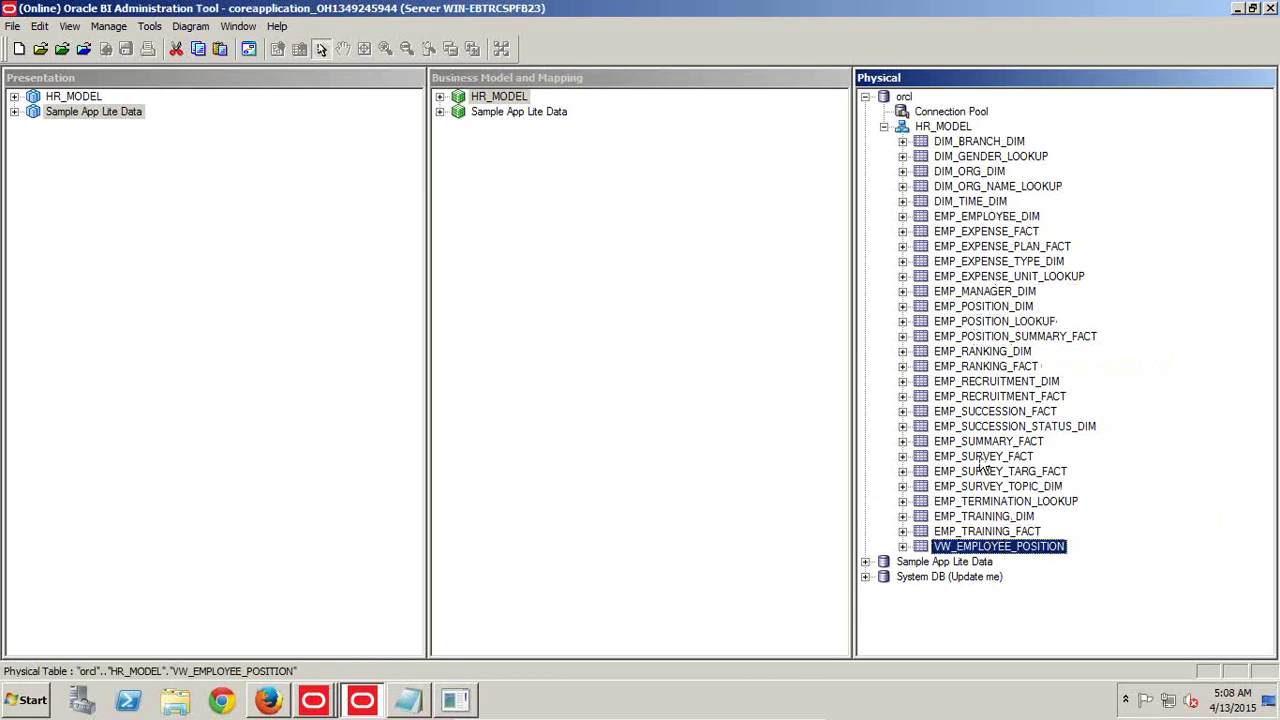
pyautogui.click(299, 48)
# Zoom the diagram in four levels and pan until VW_EMPLOYEE_POSITION is visible at top right
pyautogui.click(385, 48)
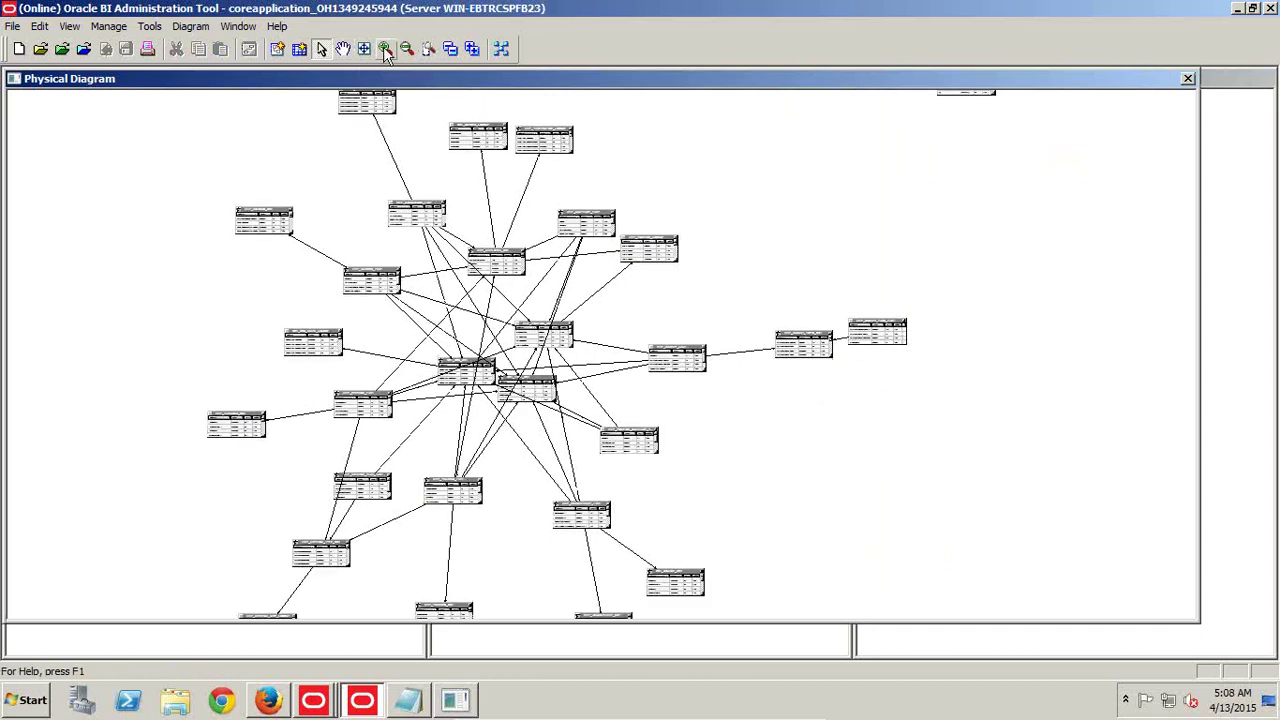
pyautogui.click(385, 48)
pyautogui.click(385, 48)
pyautogui.click(385, 48)
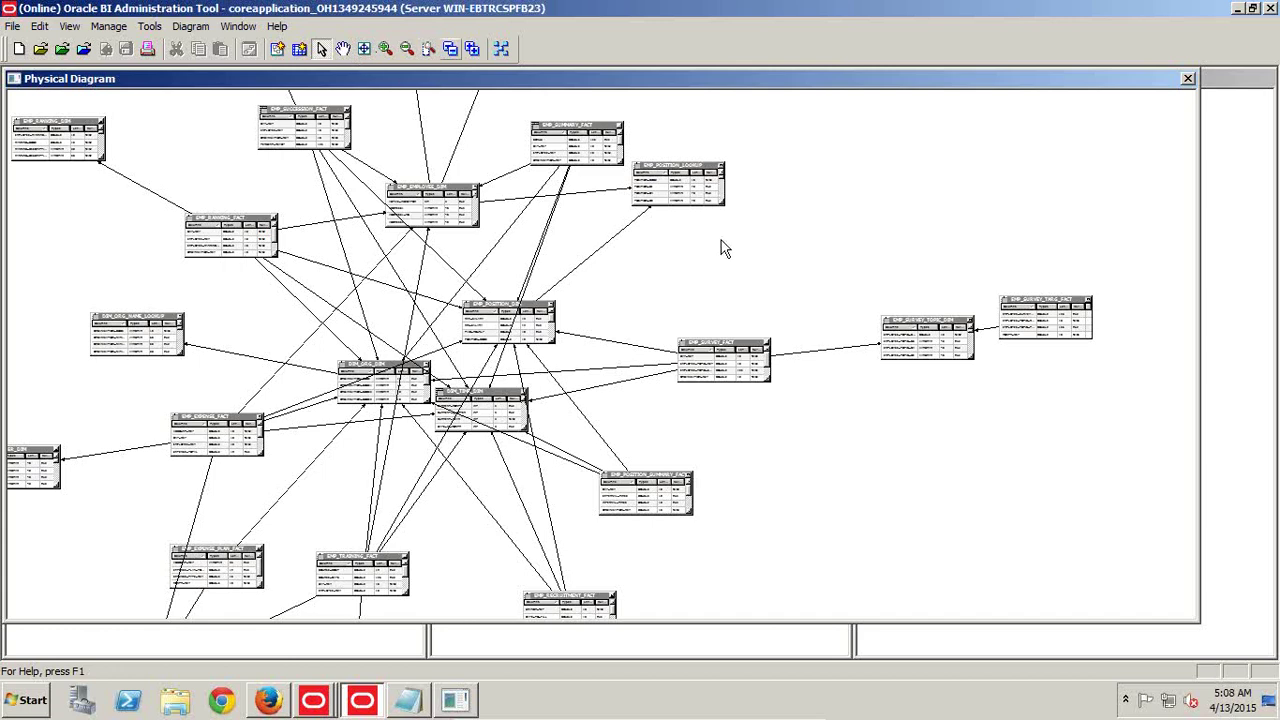
pyautogui.scroll(5, 906, 211)
pyautogui.click(343, 48)
pyautogui.scroll(2, 800, 200)
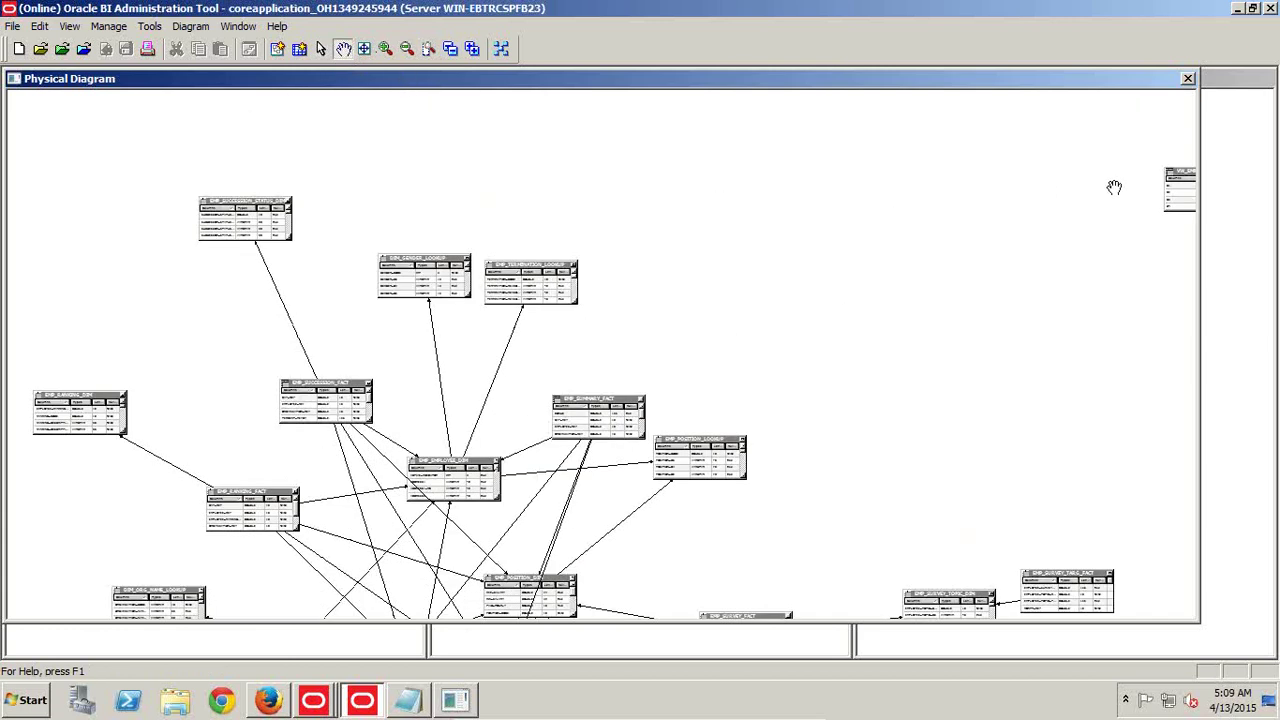
pyautogui.click(320, 48)
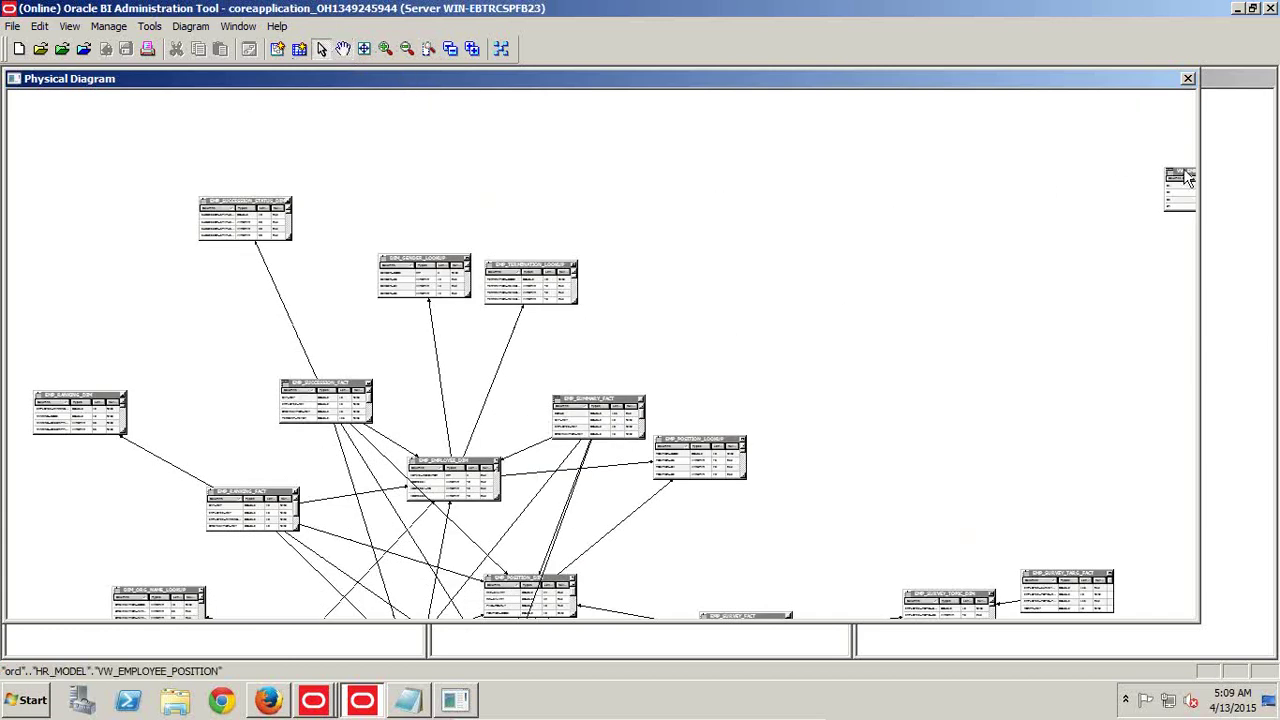